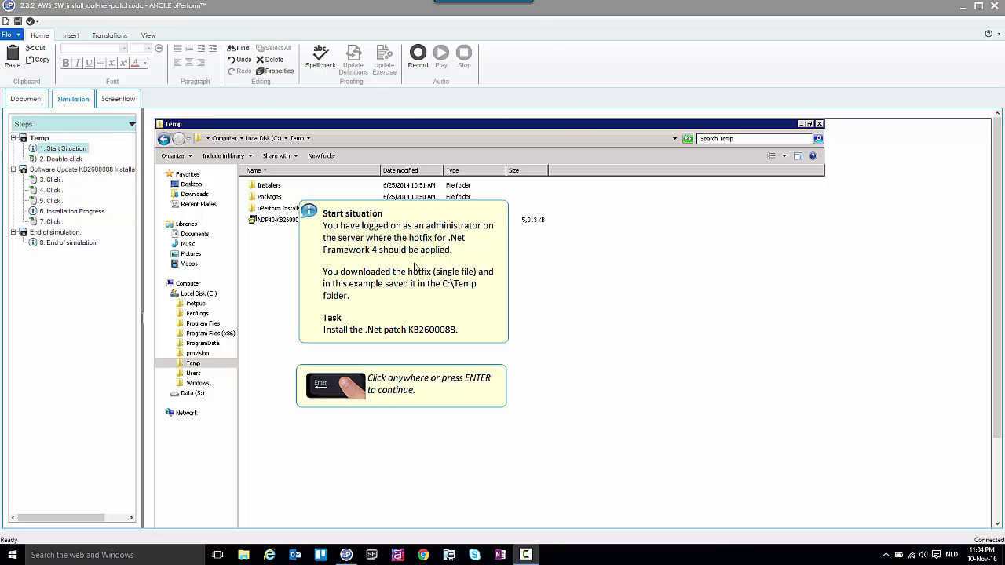
Review the general, format, style and highlighted area properties of the "Click anywhere or press ENTER to continue" note.
{"action": "left_click", "coordinate": [359, 248]}
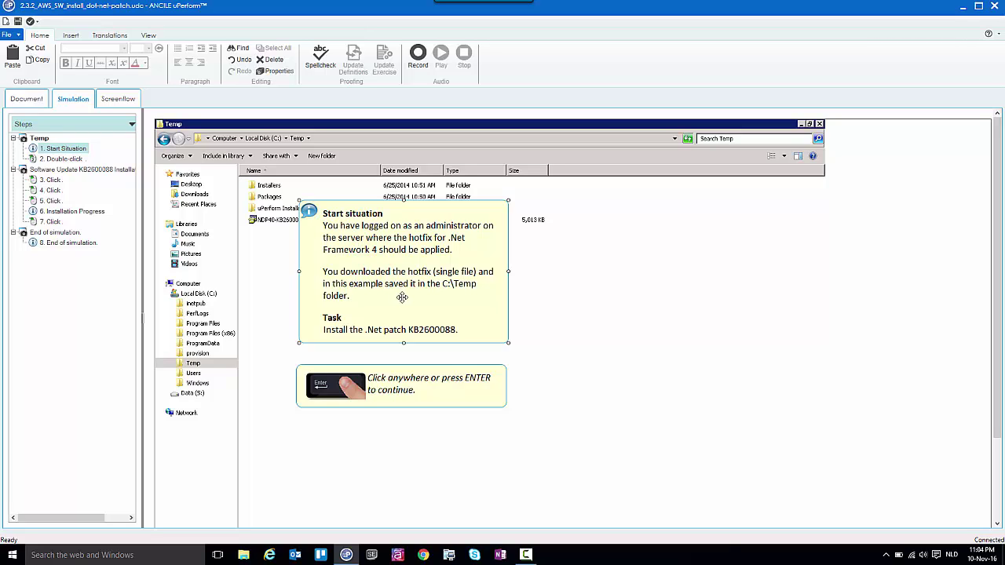
{"action": "left_click", "coordinate": [404, 369]}
{"action": "right_click", "coordinate": [398, 384]}
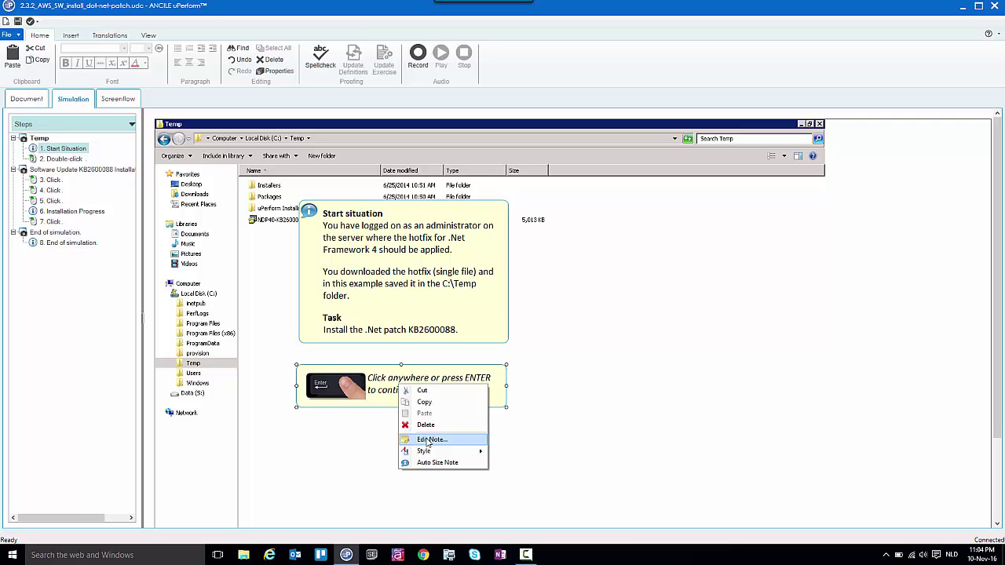
{"action": "left_click", "coordinate": [357, 392]}
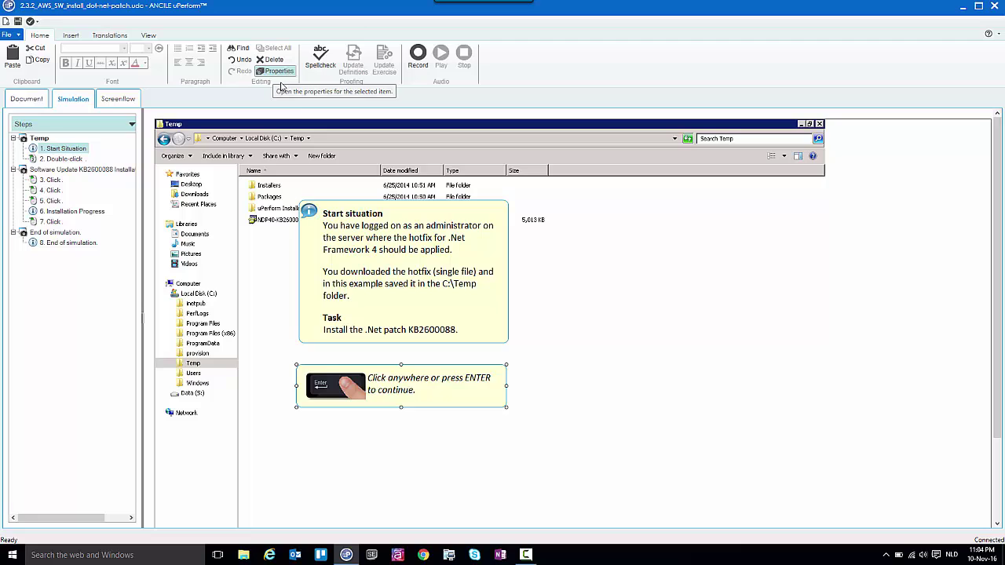
{"action": "right_click", "coordinate": [417, 386]}
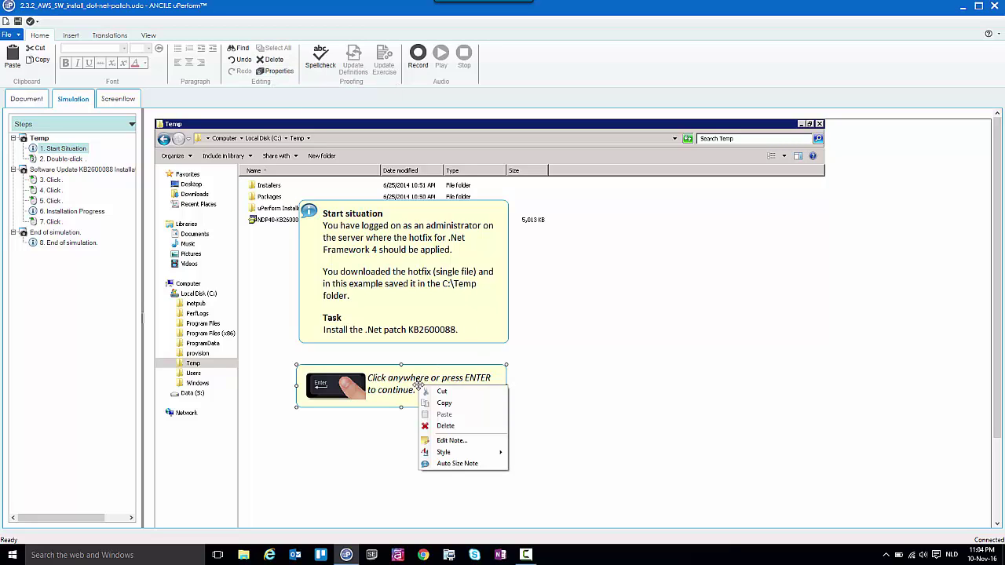
{"action": "left_click", "coordinate": [445, 441]}
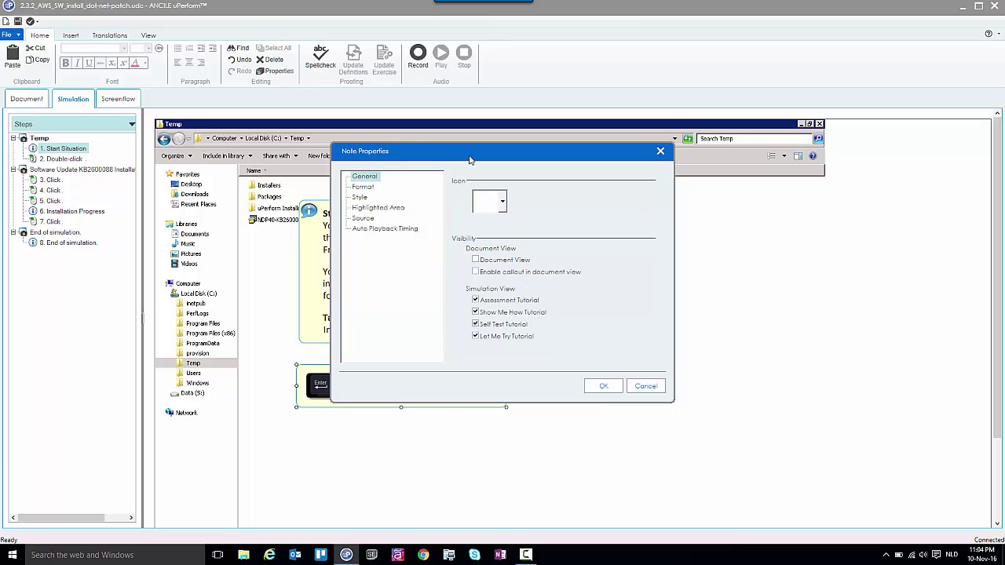
{"action": "left_click_drag", "start_coordinate": [596, 188], "coordinate": [715, 217]}
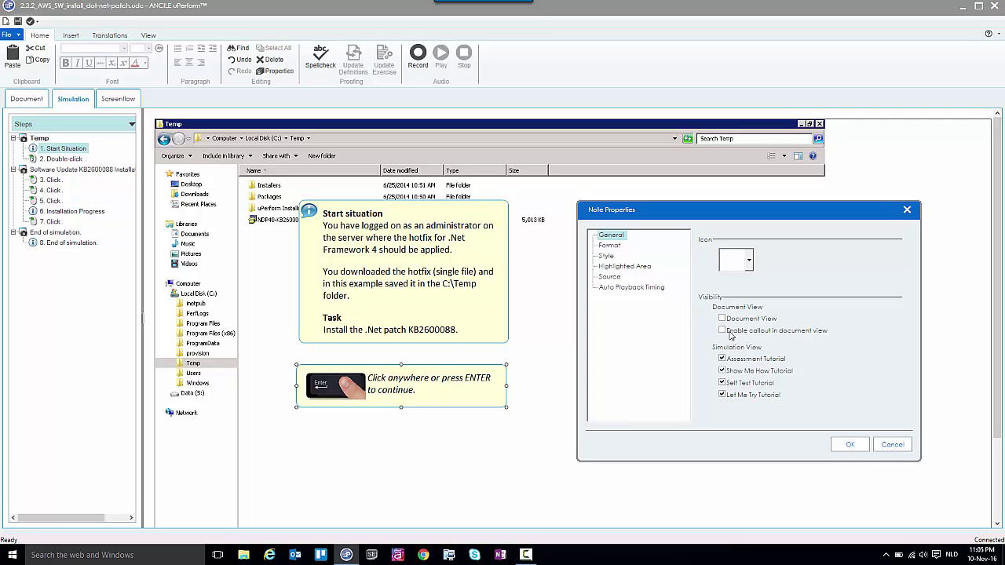
{"action": "left_click", "coordinate": [610, 246]}
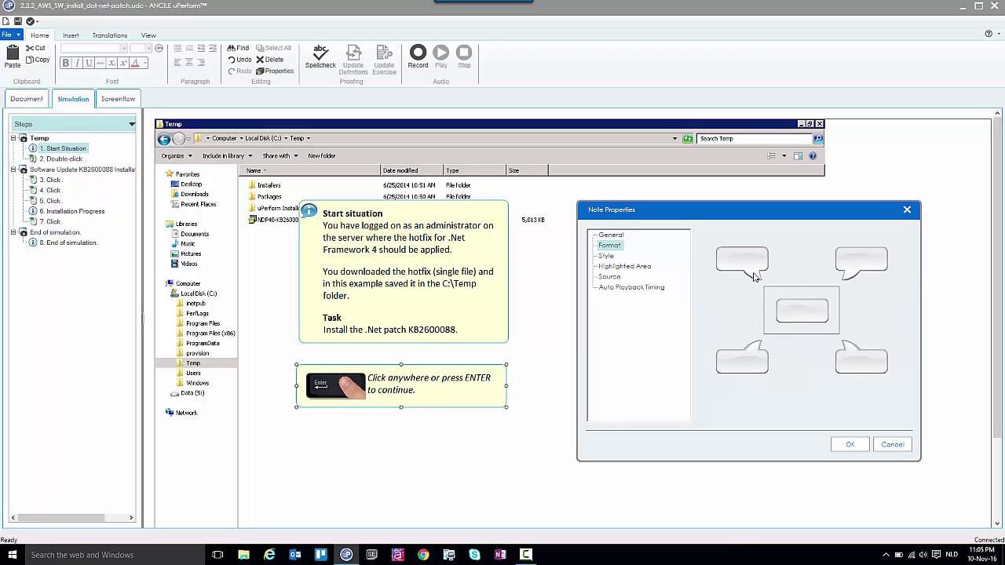
{"action": "left_click", "coordinate": [607, 256]}
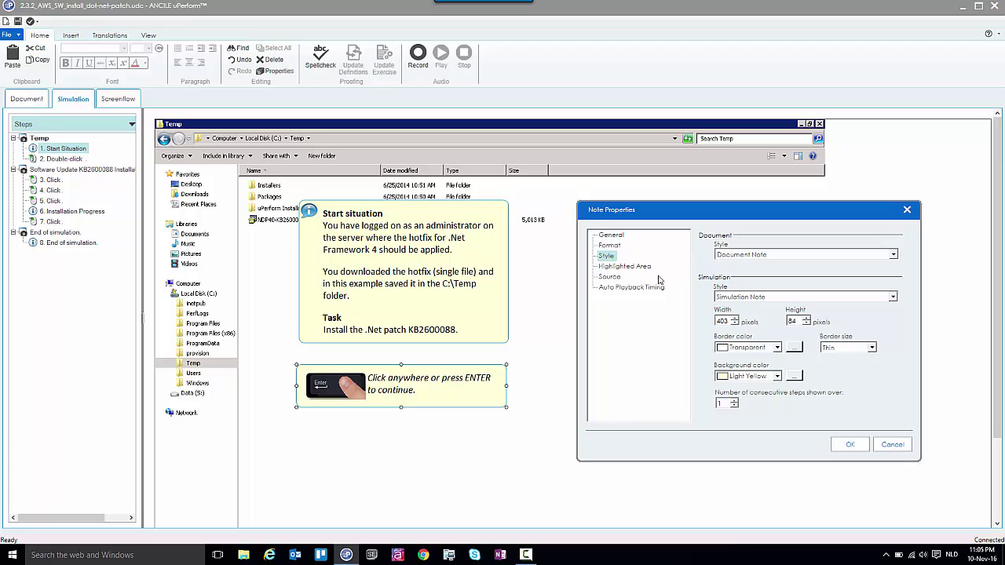
{"action": "left_click", "coordinate": [625, 267]}
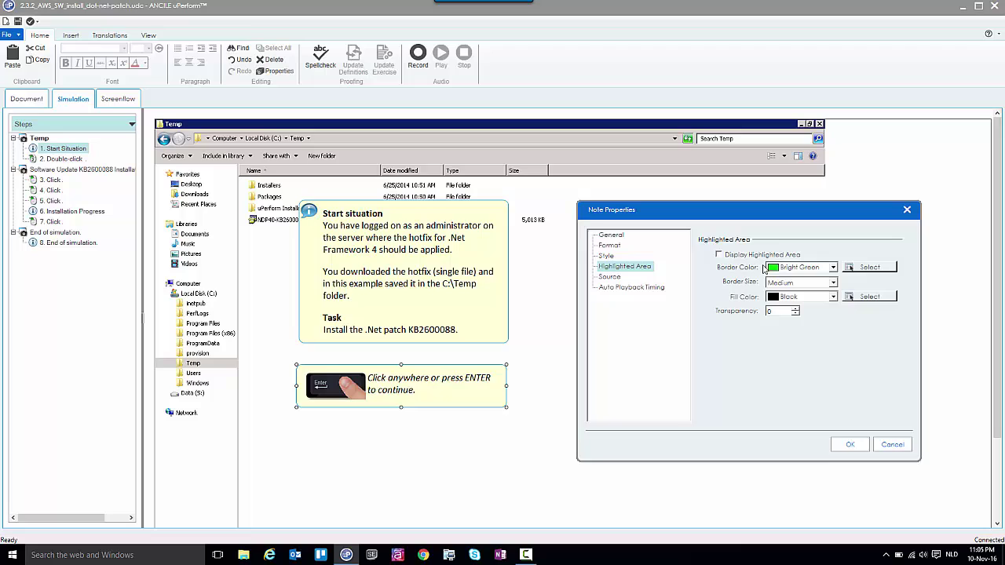
{"action": "left_click", "coordinate": [898, 445]}
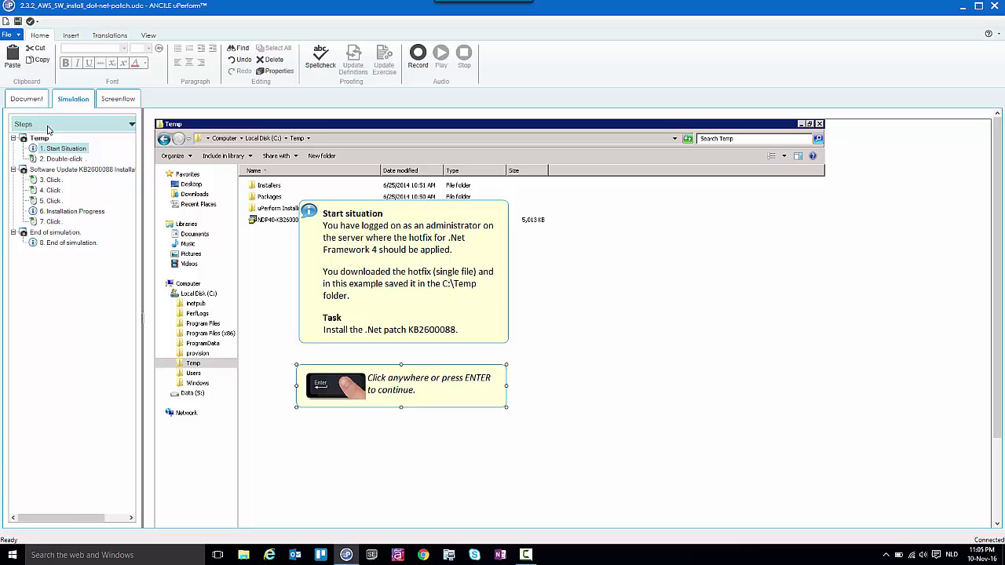
Open the Start Situation step in document view and examine how its notes and screens appear in the procedure.
{"action": "right_click", "coordinate": [53, 152]}
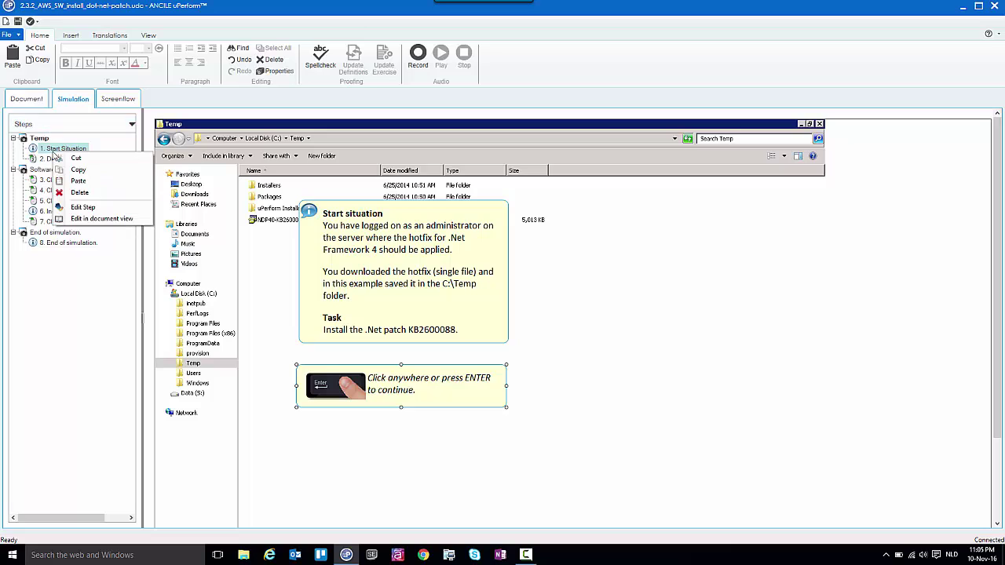
{"action": "left_click", "coordinate": [98, 219]}
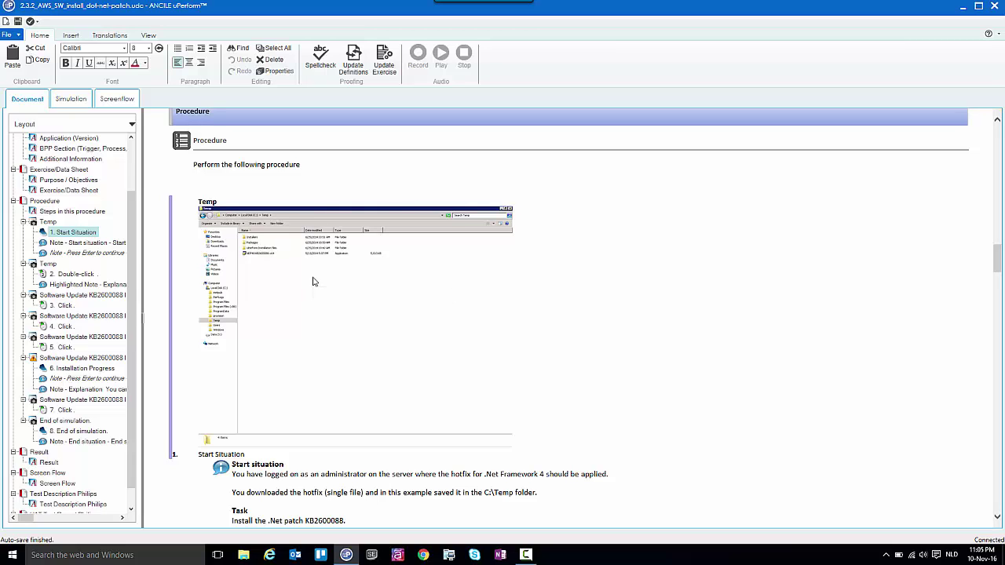
{"action": "scroll", "coordinate": [313, 281], "scroll_direction": "down", "scroll_amount": 3}
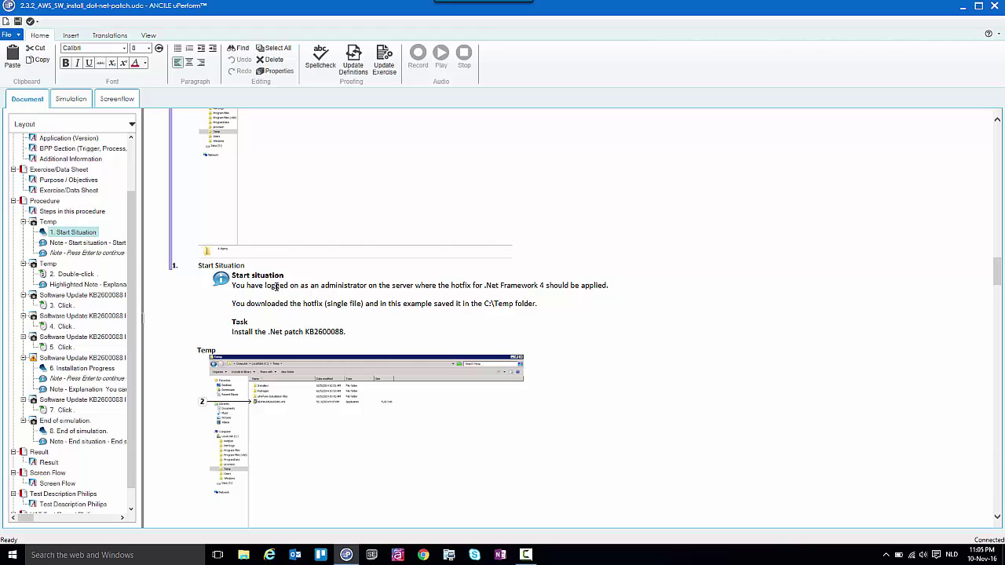
{"action": "left_click_drag", "start_coordinate": [338, 328], "coordinate": [194, 274]}
{"action": "scroll", "coordinate": [255, 252], "scroll_direction": "up", "scroll_amount": 2}
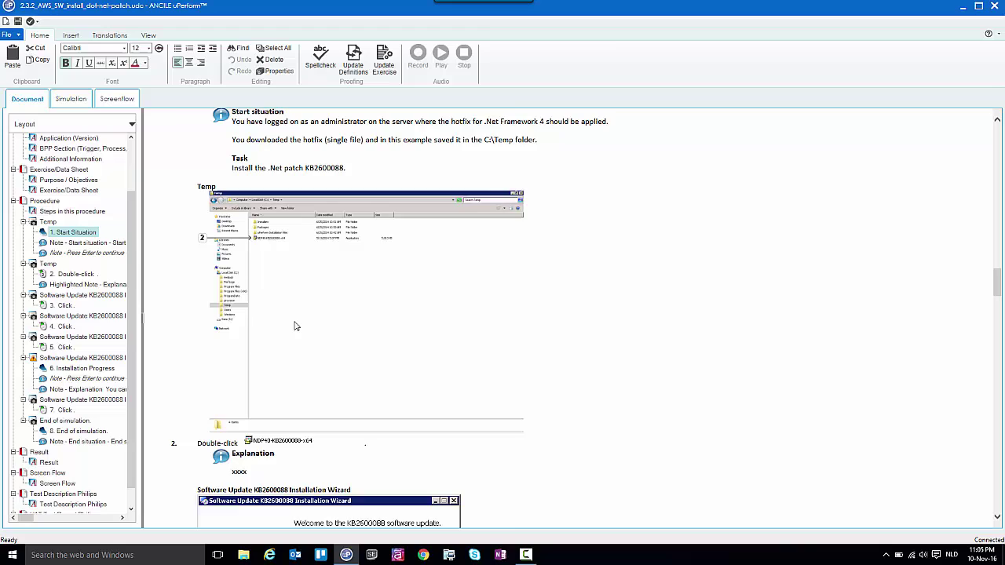
{"action": "scroll", "coordinate": [274, 289], "scroll_direction": "down", "scroll_amount": 2}
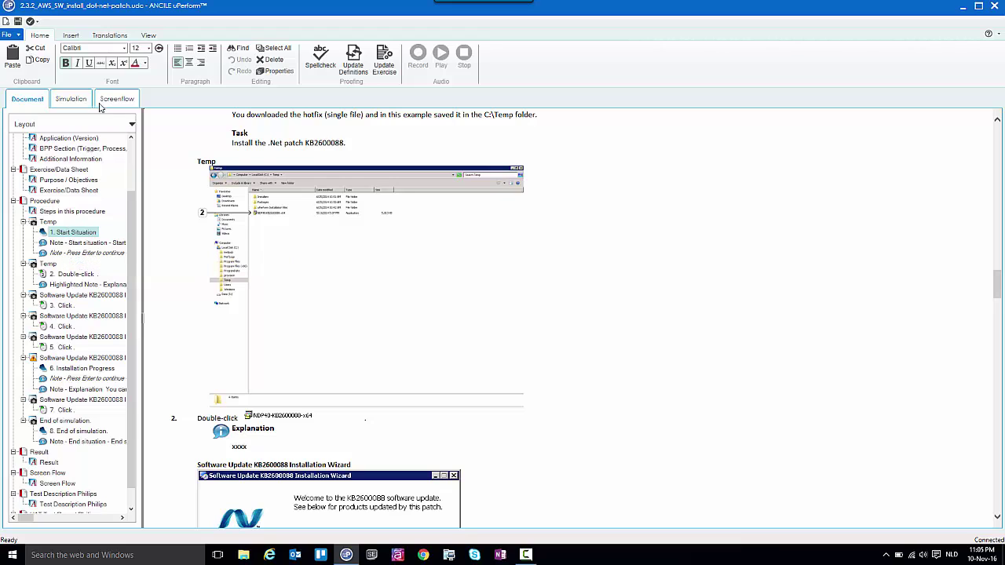
In the simulation's step 2, hide the Explanation note from document view and enable its callout in document view.
{"action": "left_click", "coordinate": [73, 99]}
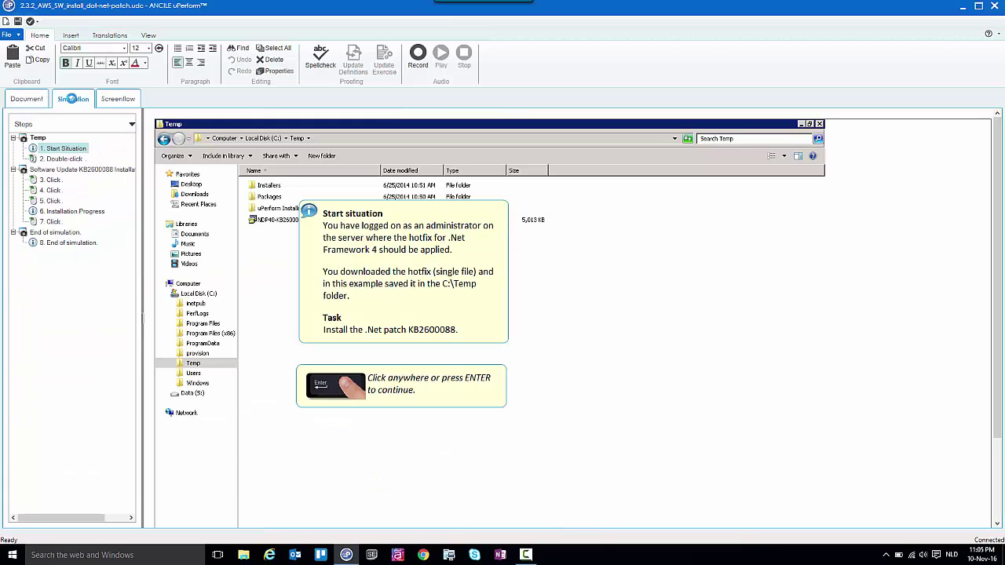
{"action": "left_click", "coordinate": [65, 159]}
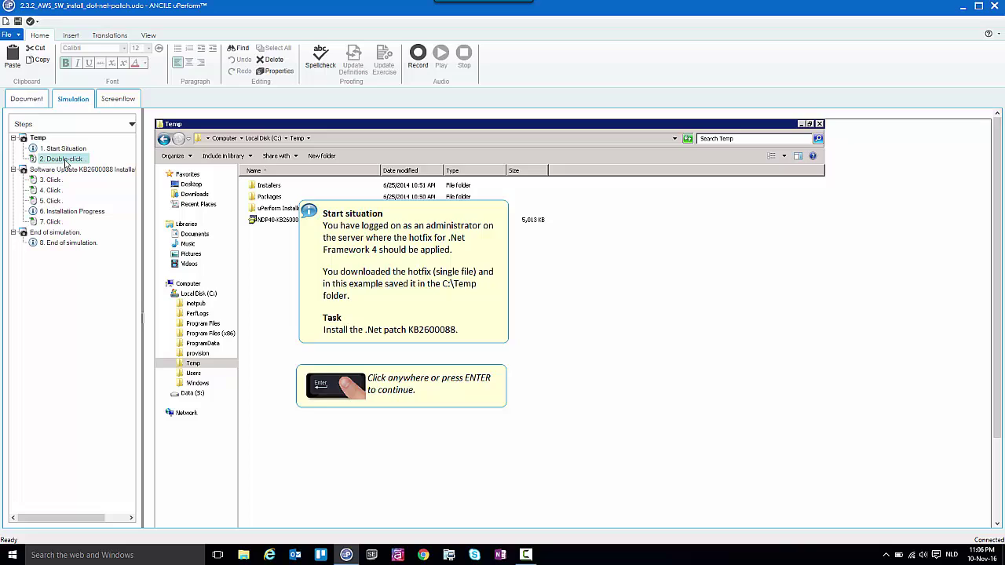
{"action": "right_click", "coordinate": [471, 173]}
{"action": "left_click", "coordinate": [495, 227]}
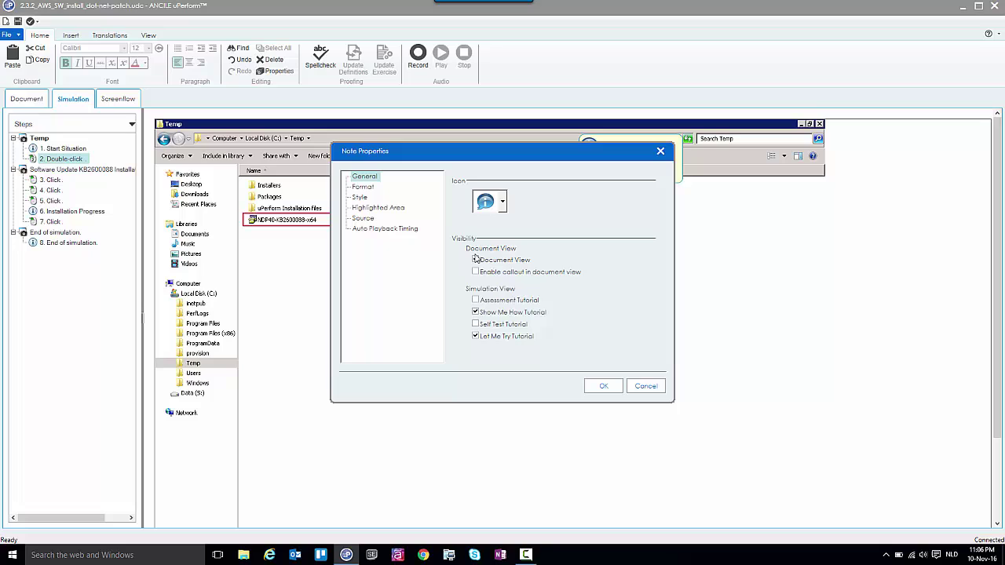
{"action": "left_click", "coordinate": [474, 260]}
{"action": "left_click", "coordinate": [476, 259]}
{"action": "left_click", "coordinate": [603, 392]}
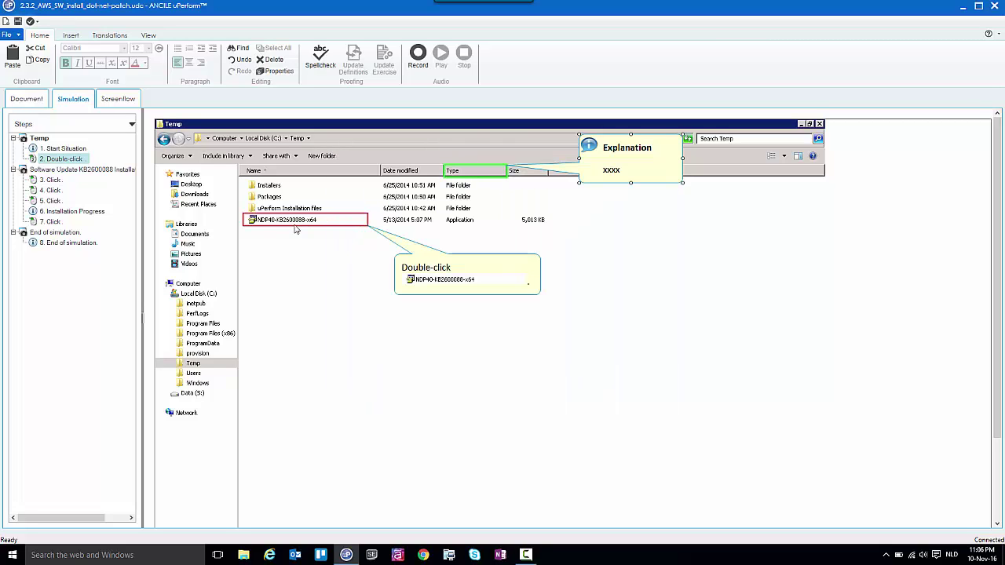
Inspect the mouse action and advanced properties of step 2's double-click action on the NDP40-KB2600088-x64 file.
{"action": "right_click", "coordinate": [284, 220]}
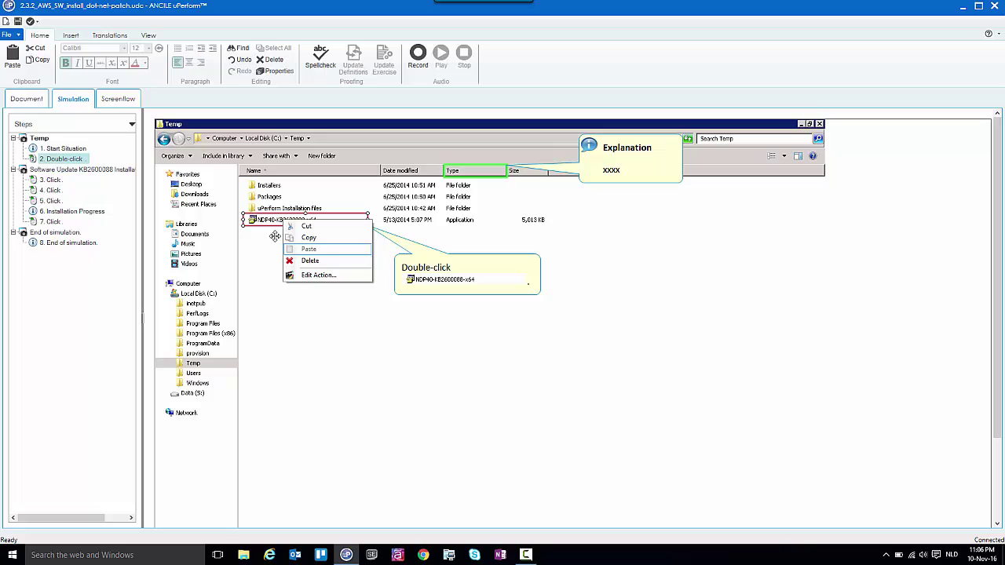
{"action": "left_click", "coordinate": [313, 276]}
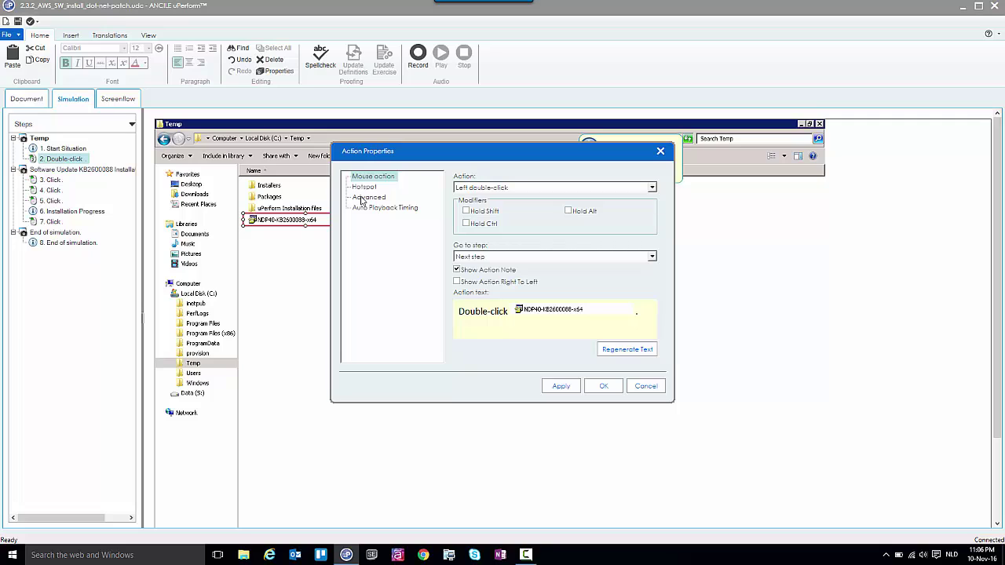
{"action": "left_click", "coordinate": [362, 199]}
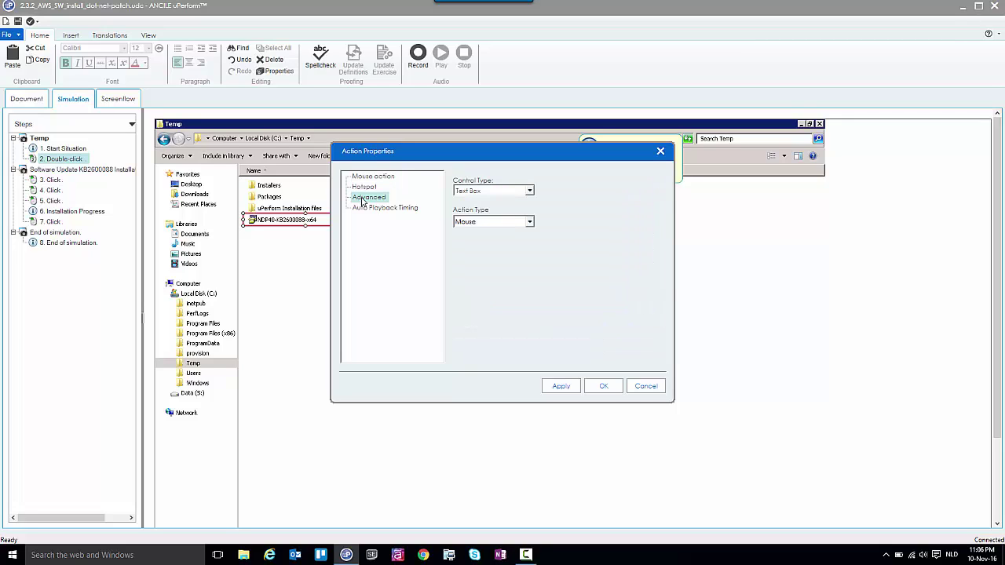
{"action": "left_click", "coordinate": [647, 385]}
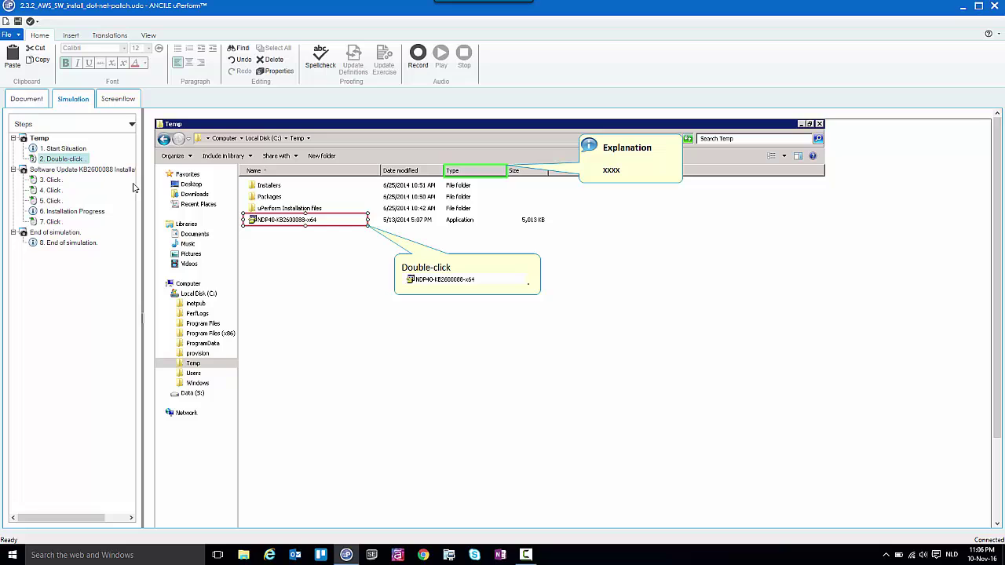
Open step 2 in document view and check the Explanation callout and the installation wizard steps that follow.
{"action": "right_click", "coordinate": [77, 161]}
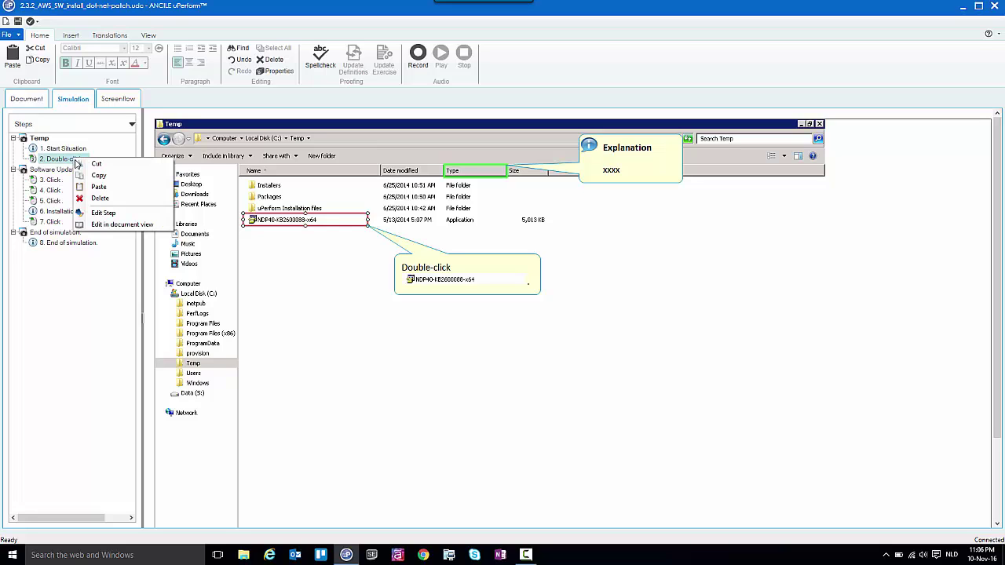
{"action": "left_click", "coordinate": [117, 225]}
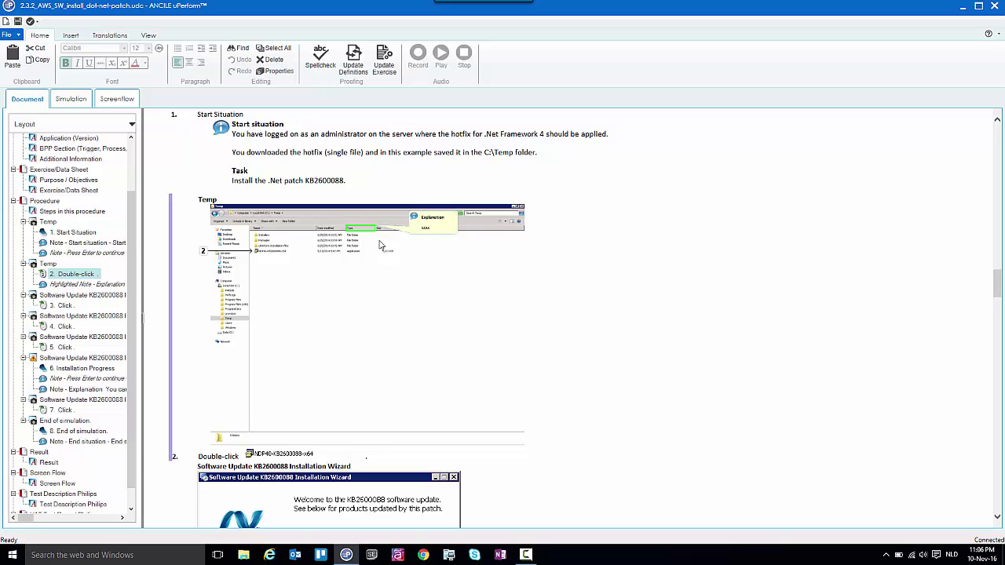
{"action": "scroll", "coordinate": [379, 245], "scroll_direction": "down", "scroll_amount": 8}
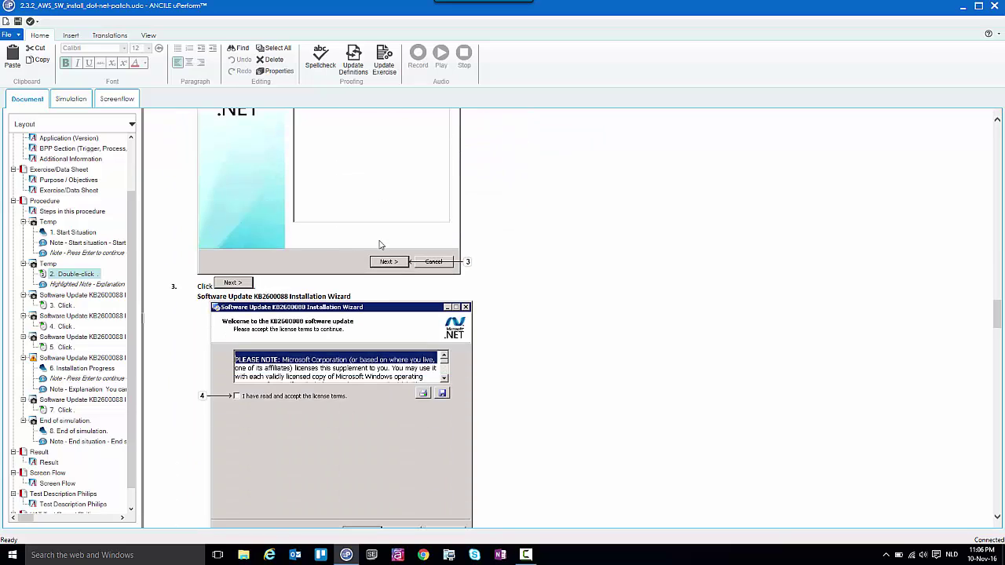
{"action": "scroll", "coordinate": [379, 244], "scroll_direction": "down", "scroll_amount": 5}
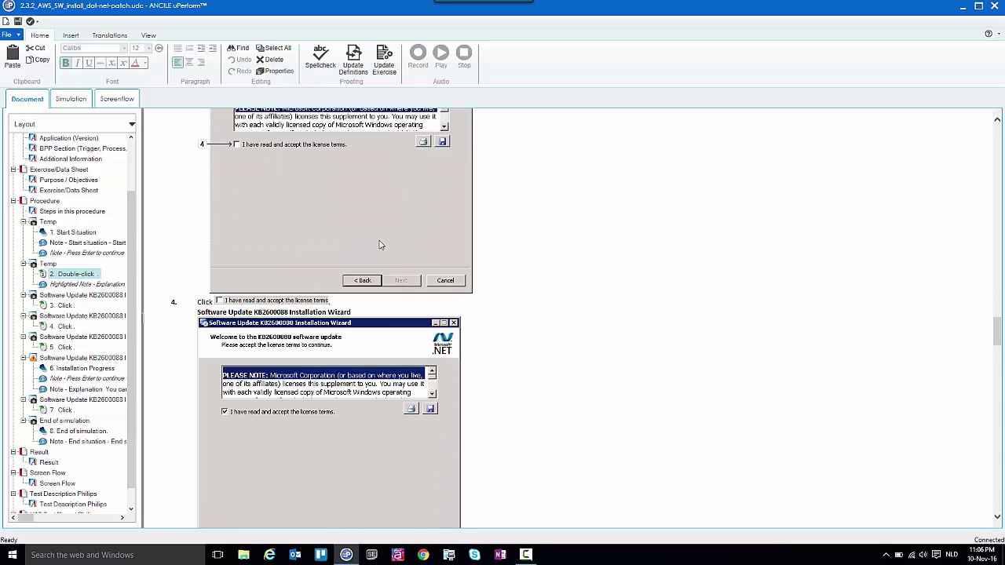
{"action": "scroll", "coordinate": [380, 245], "scroll_direction": "down", "scroll_amount": 3}
{"action": "scroll", "coordinate": [379, 244], "scroll_direction": "up", "scroll_amount": 15}
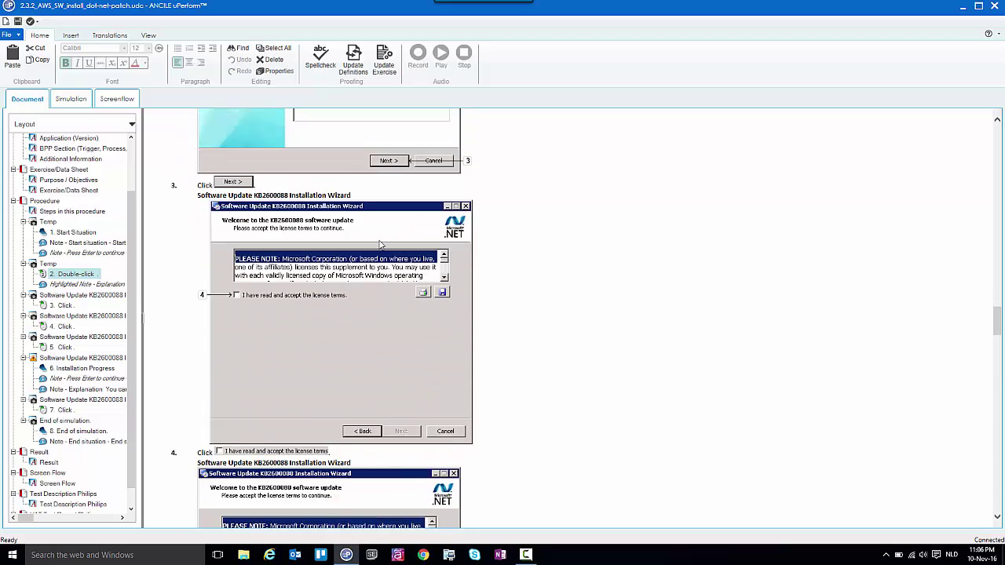
Examine step 2's screen properties, including the options for when its screen is shown in the document, without changing them.
{"action": "right_click", "coordinate": [45, 267]}
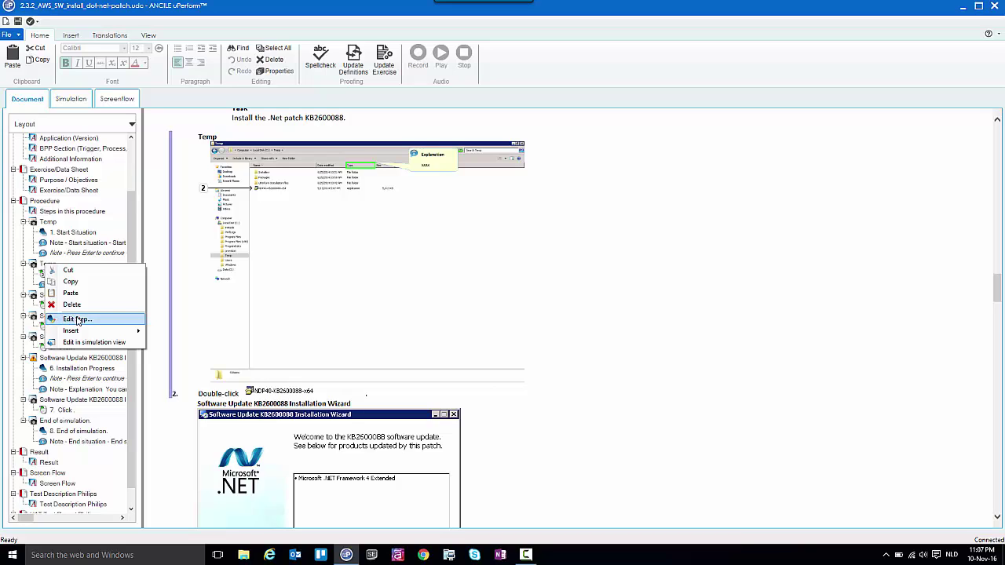
{"action": "left_click", "coordinate": [78, 320]}
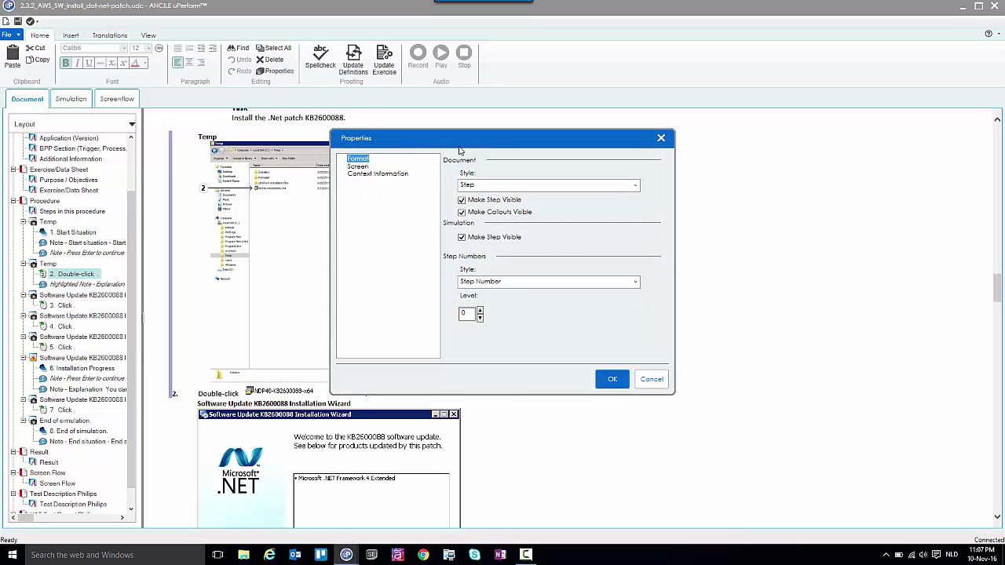
{"action": "left_click", "coordinate": [358, 166]}
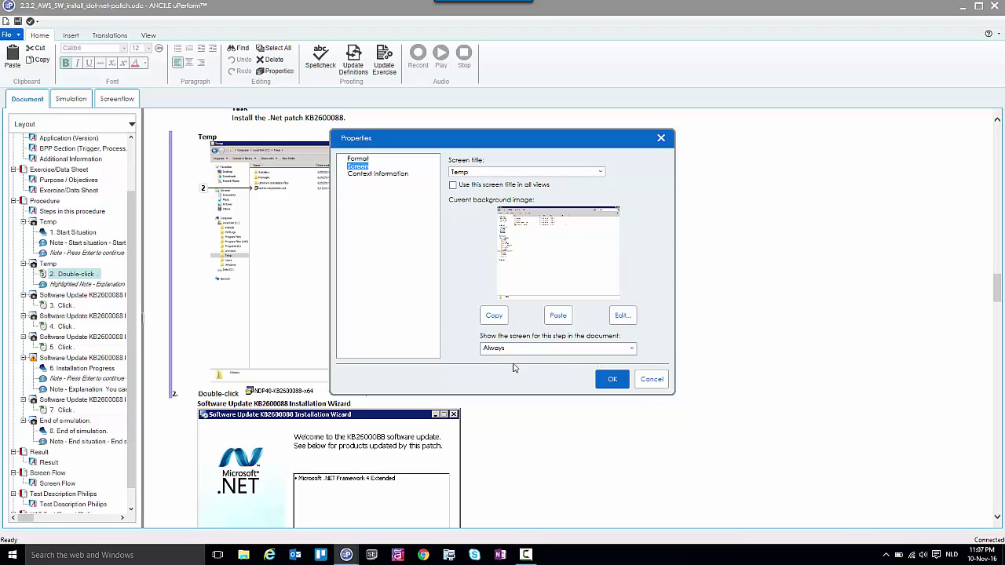
{"action": "left_click", "coordinate": [574, 350]}
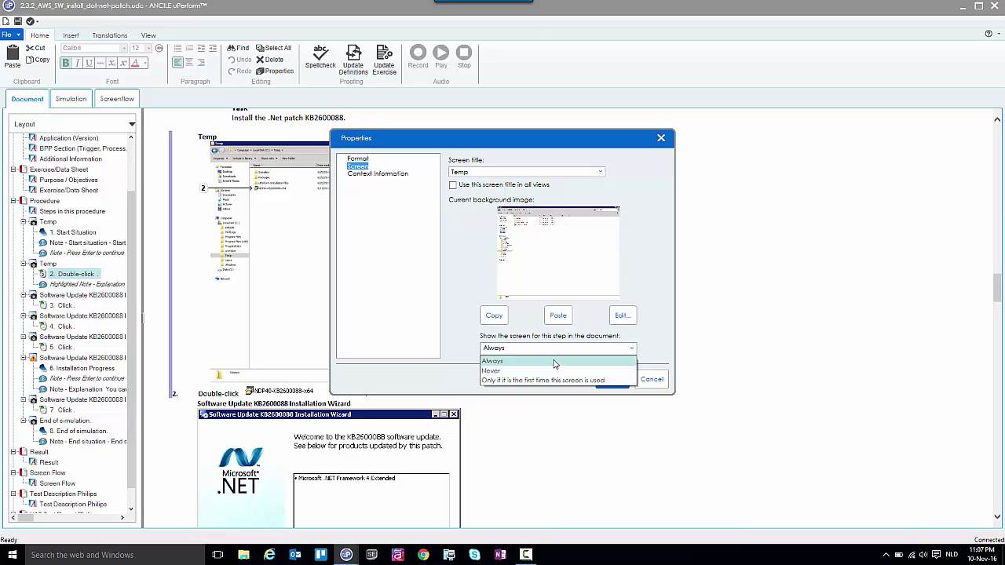
{"action": "left_click", "coordinate": [657, 345]}
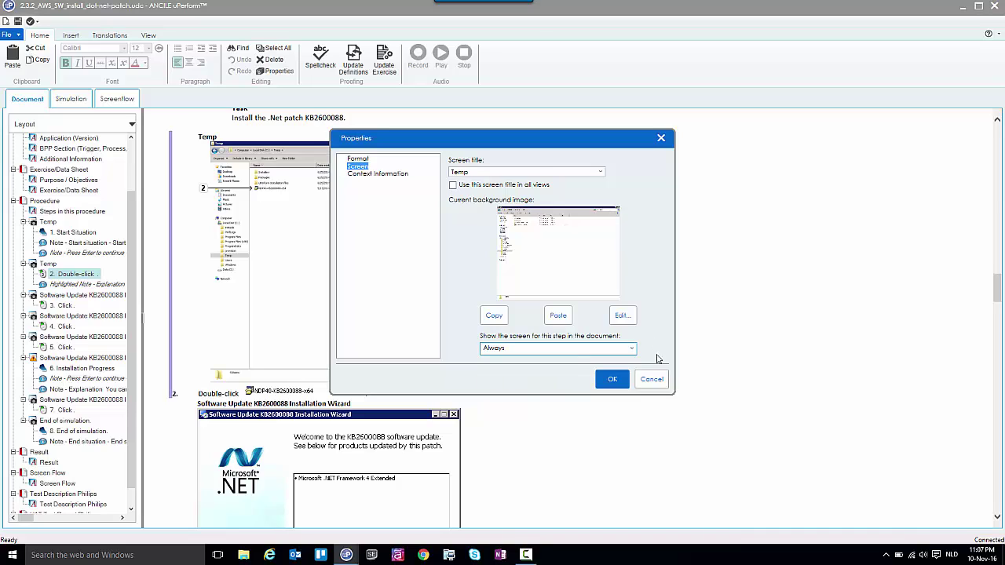
{"action": "left_click", "coordinate": [650, 379]}
{"action": "scroll", "coordinate": [651, 379], "scroll_direction": "down", "scroll_amount": 10}
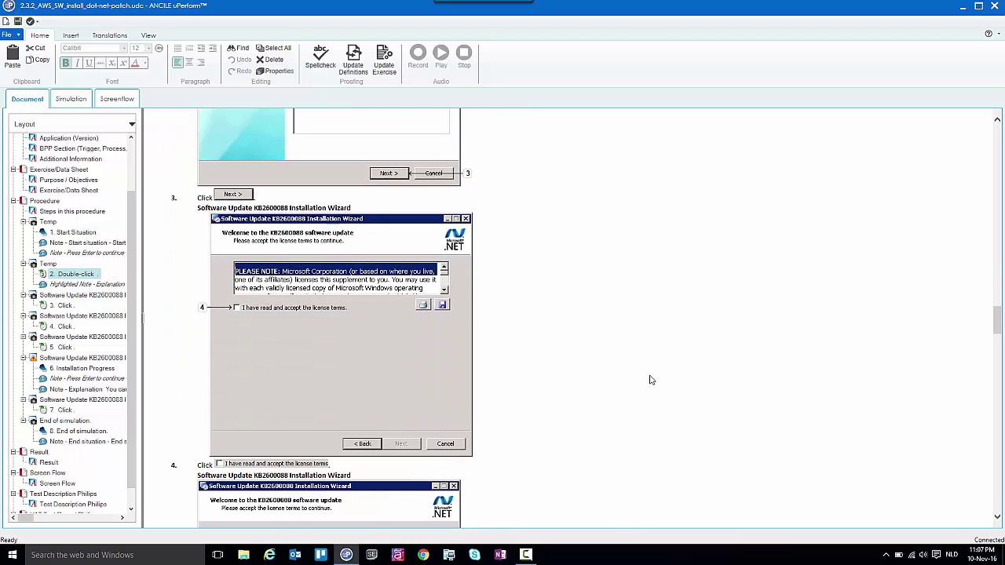
{"action": "scroll", "coordinate": [650, 380], "scroll_direction": "up", "scroll_amount": 5}
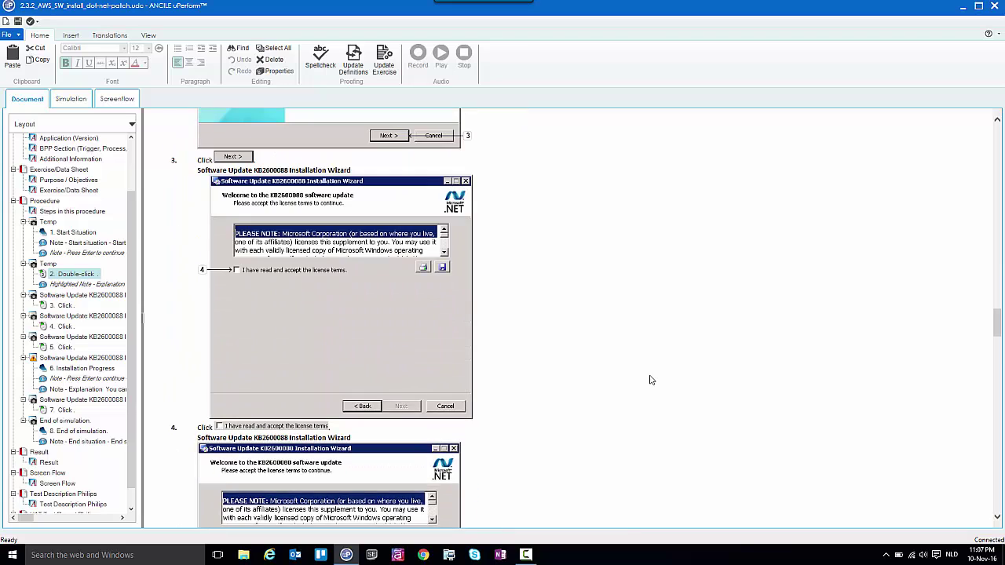
Open the screen editor for the license terms screen of step 5 in the document and close it without changes.
{"action": "scroll", "coordinate": [651, 380], "scroll_direction": "down", "scroll_amount": 3}
{"action": "scroll", "coordinate": [651, 380], "scroll_direction": "up", "scroll_amount": 1}
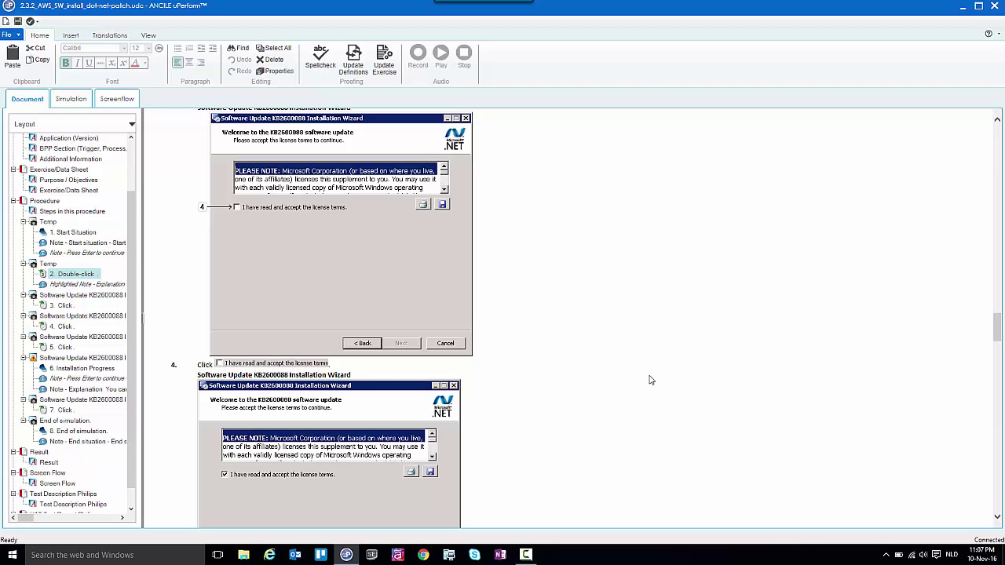
{"action": "scroll", "coordinate": [286, 270], "scroll_direction": "down", "scroll_amount": 2}
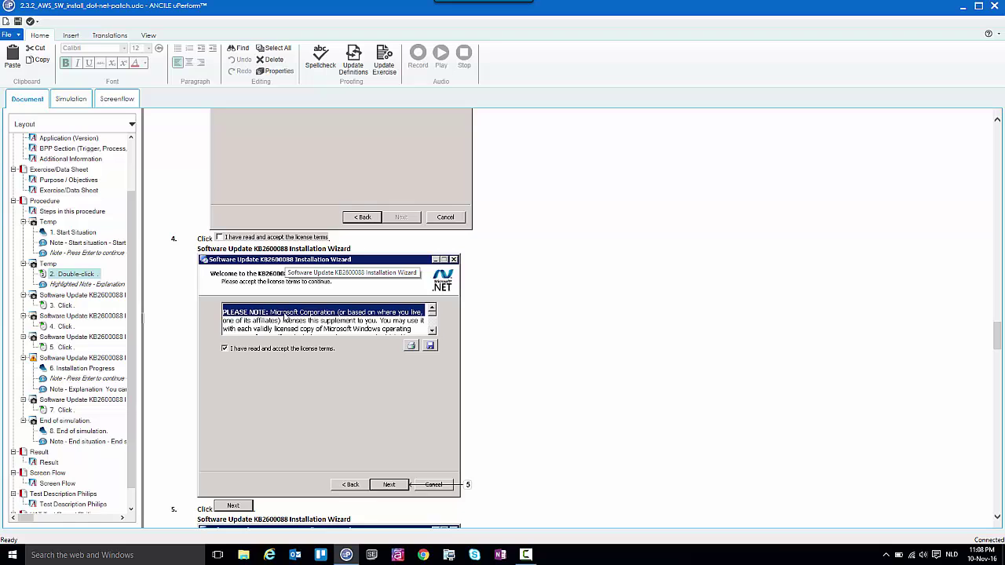
{"action": "right_click", "coordinate": [278, 314]}
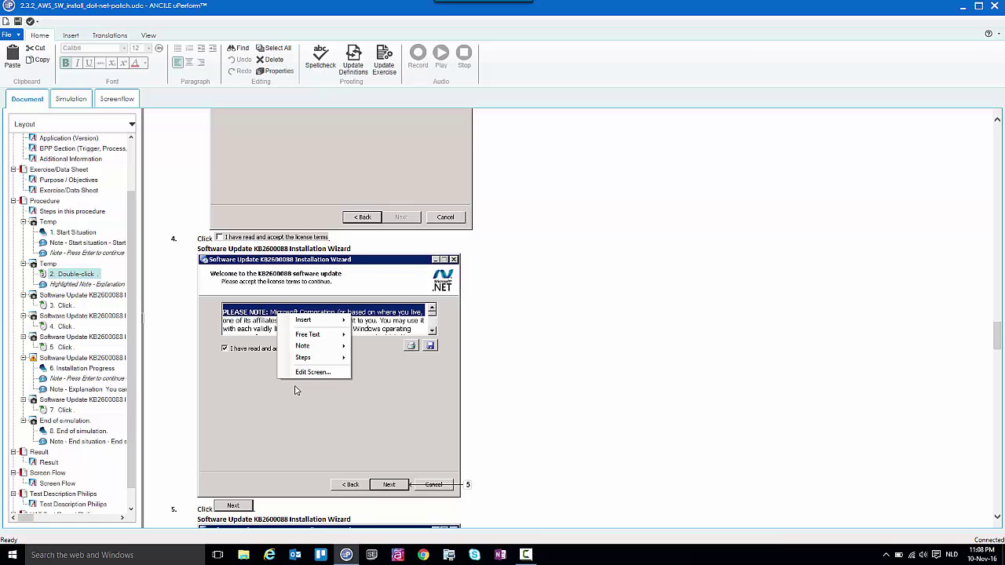
{"action": "left_click", "coordinate": [318, 373]}
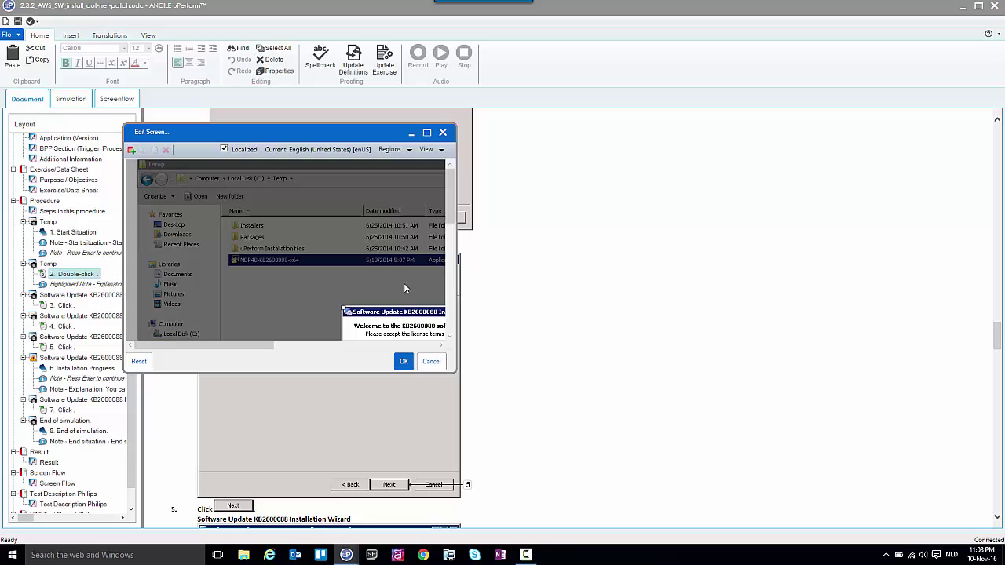
{"action": "left_click", "coordinate": [444, 132]}
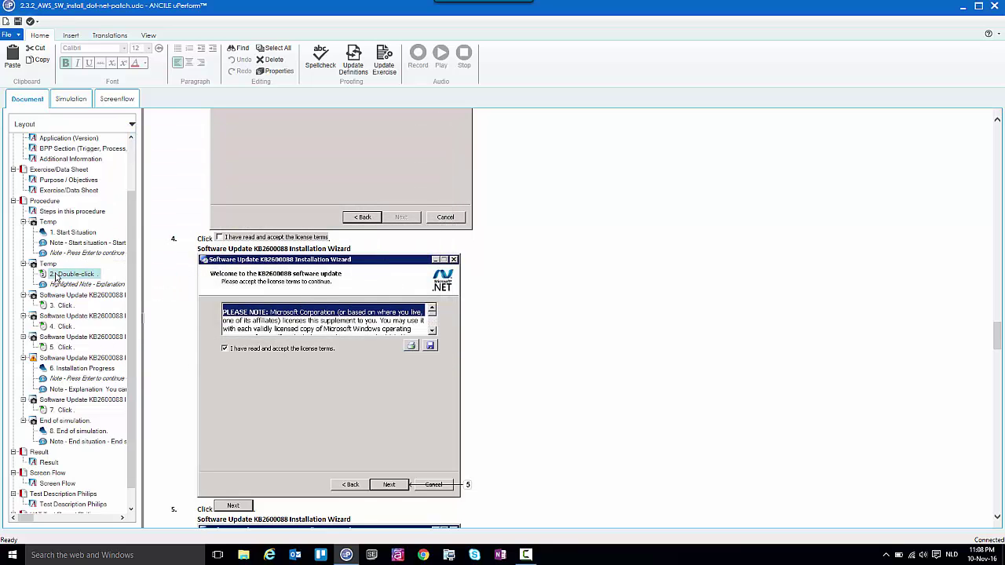
Browse the procedure's steps in the document outline to compare the screens shown for steps 1, 2, 3 and 5.
{"action": "left_click", "coordinate": [47, 229]}
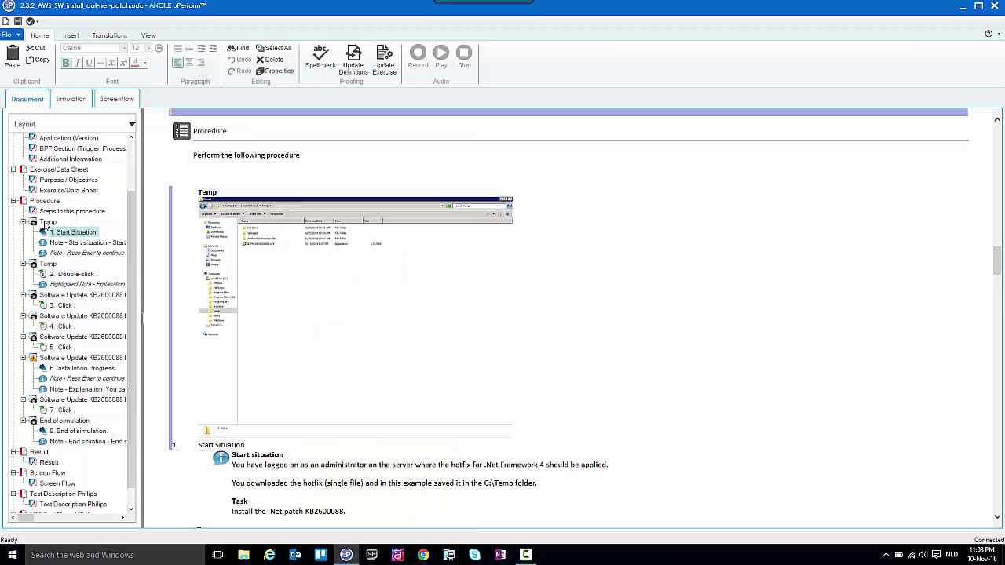
{"action": "left_click", "coordinate": [56, 272]}
{"action": "left_click", "coordinate": [61, 305]}
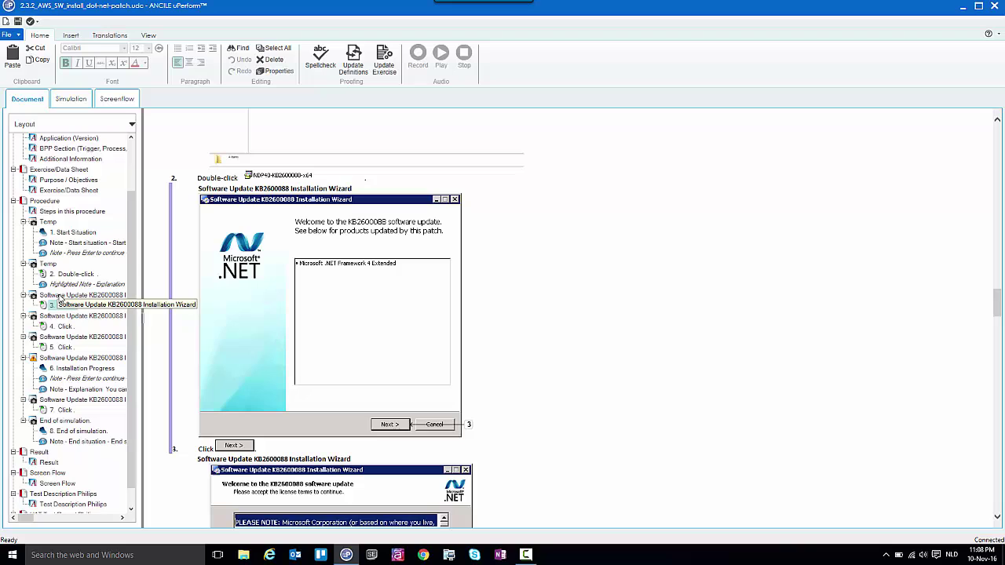
{"action": "left_click", "coordinate": [63, 342]}
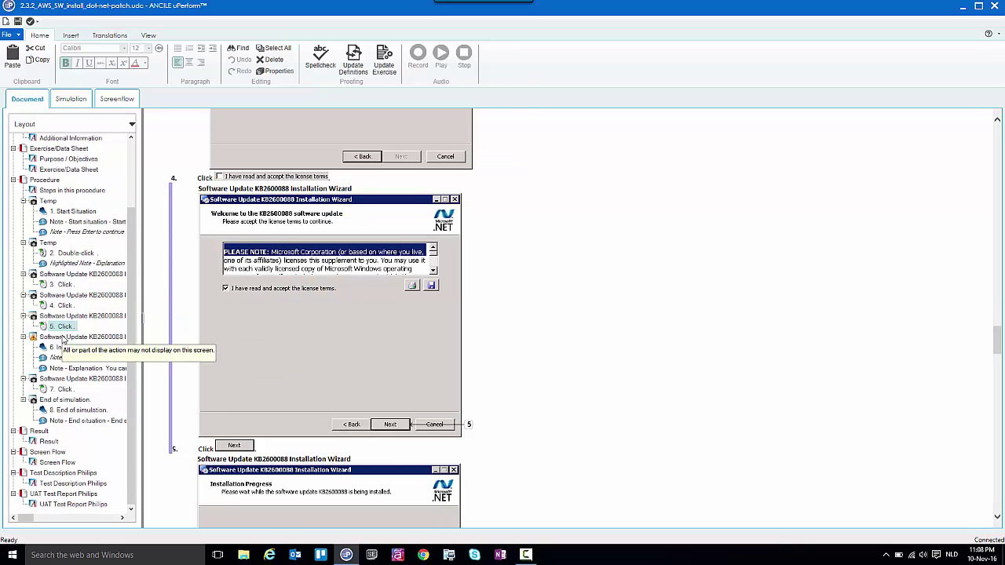
{"action": "scroll", "coordinate": [63, 339], "scroll_direction": "up", "scroll_amount": 2}
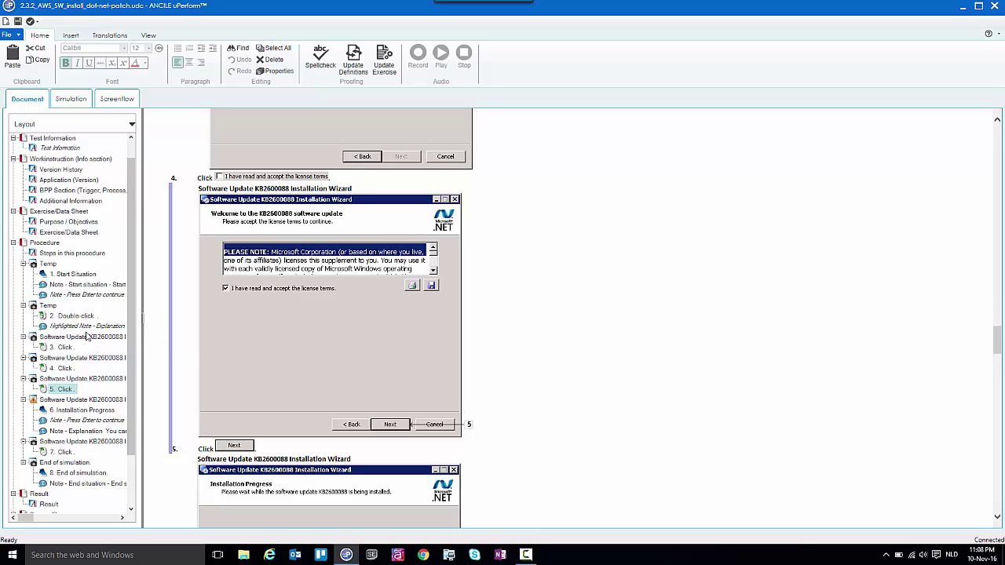
{"action": "left_click", "coordinate": [60, 347]}
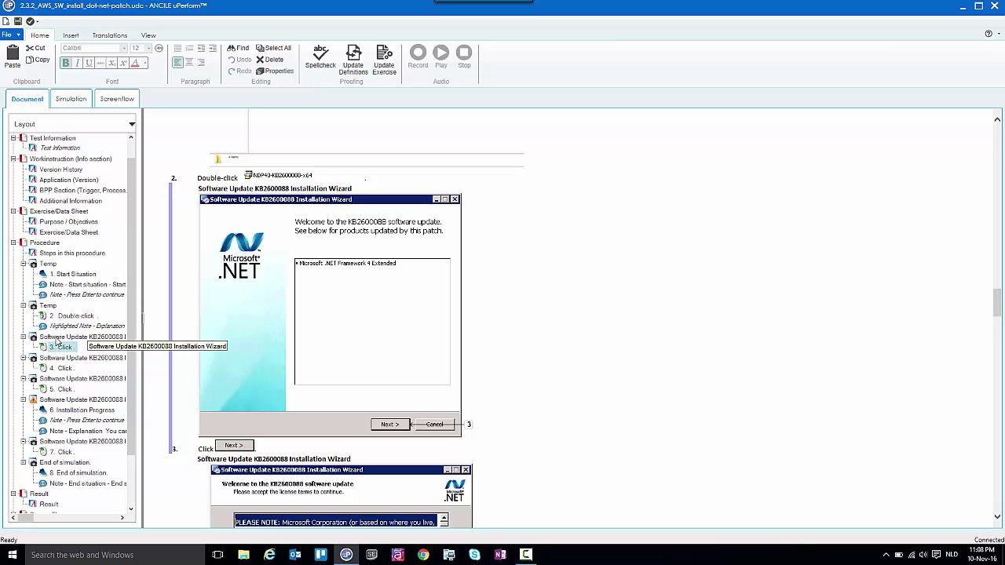
Open step 4, accepting the license terms, in simulation view and return to it in document view.
{"action": "left_click", "coordinate": [60, 367]}
{"action": "right_click", "coordinate": [60, 366]}
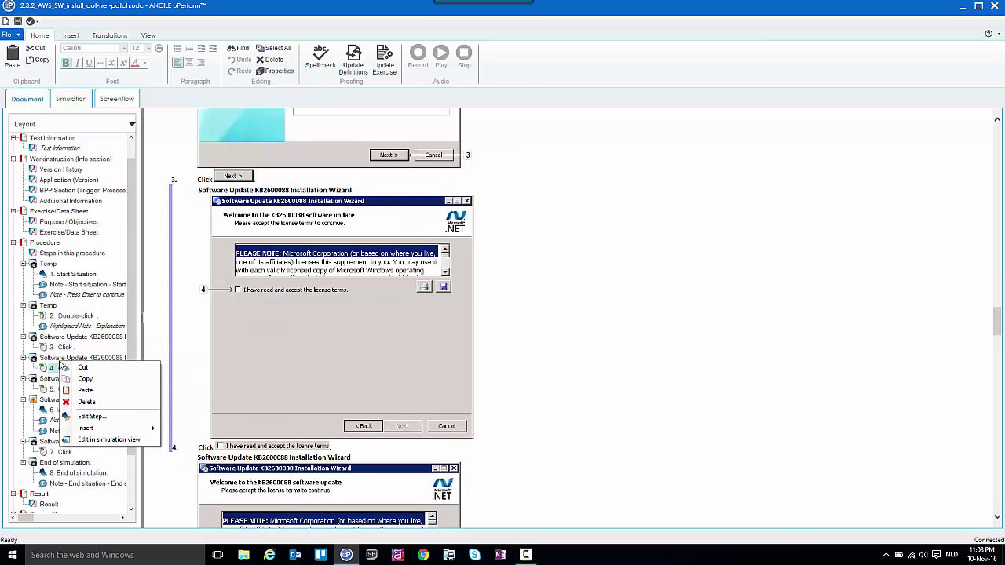
{"action": "left_click", "coordinate": [108, 440]}
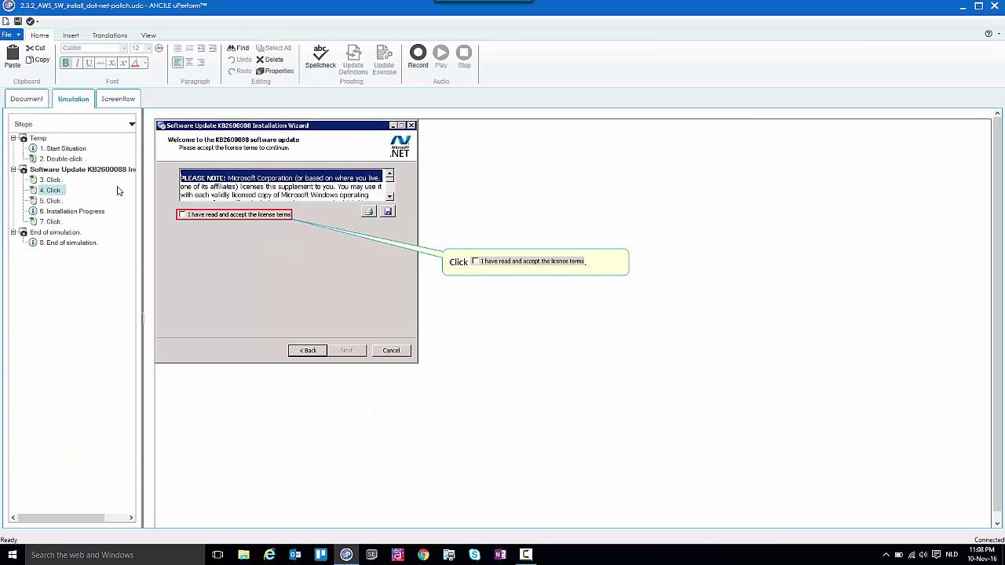
{"action": "right_click", "coordinate": [50, 190]}
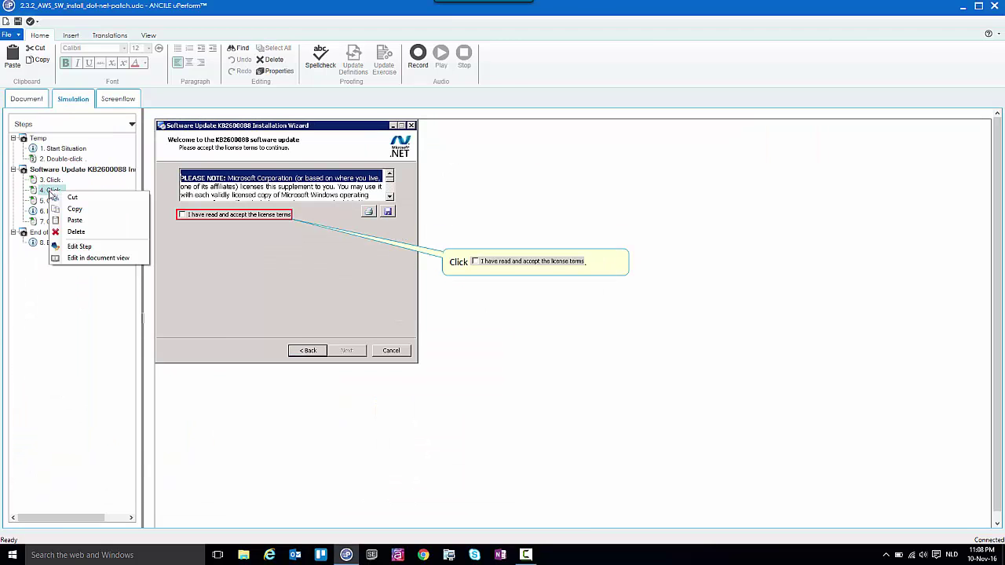
{"action": "left_click", "coordinate": [86, 258]}
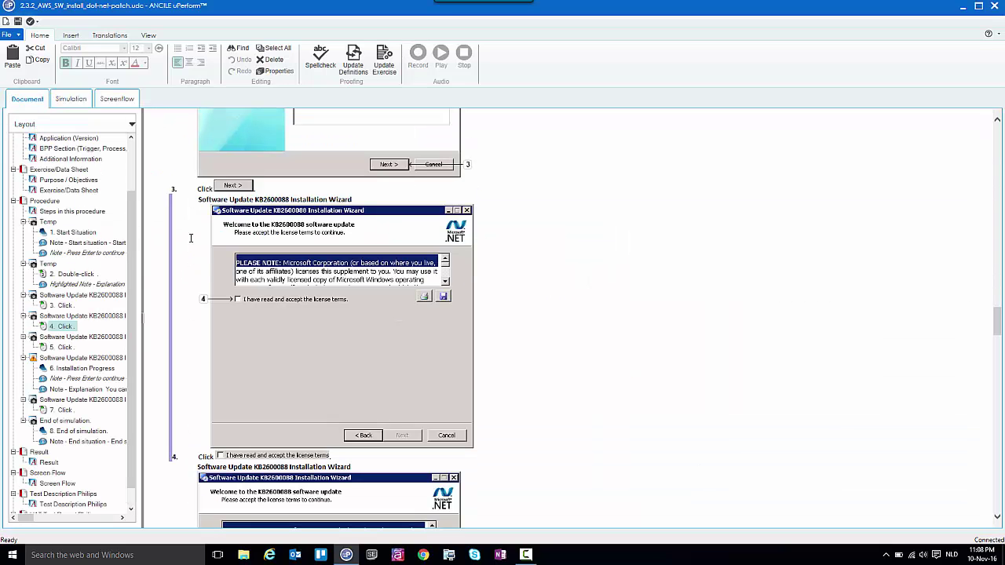
Inspect the screen properties of step 4 and close them without changes.
{"action": "right_click", "coordinate": [58, 320]}
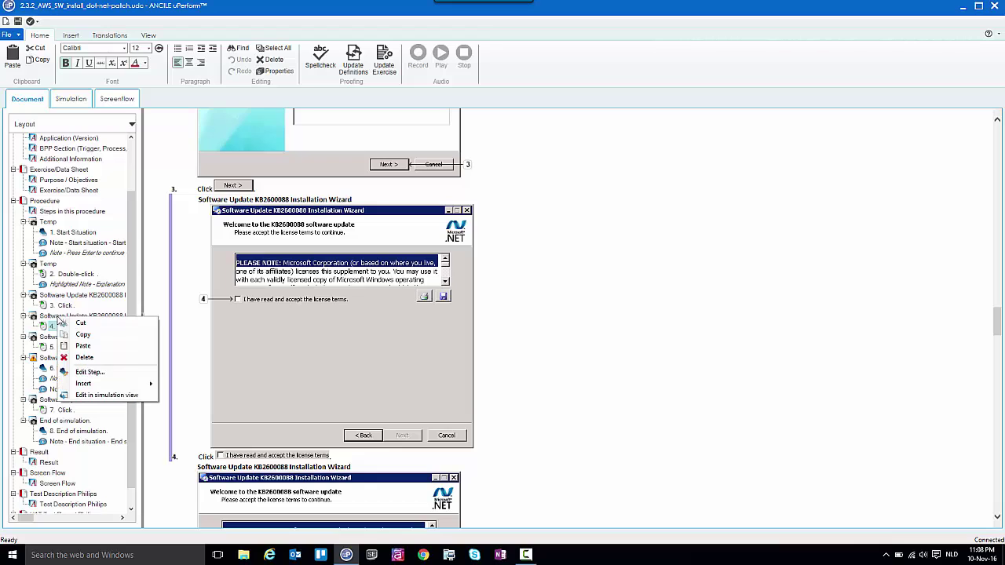
{"action": "left_click", "coordinate": [82, 373]}
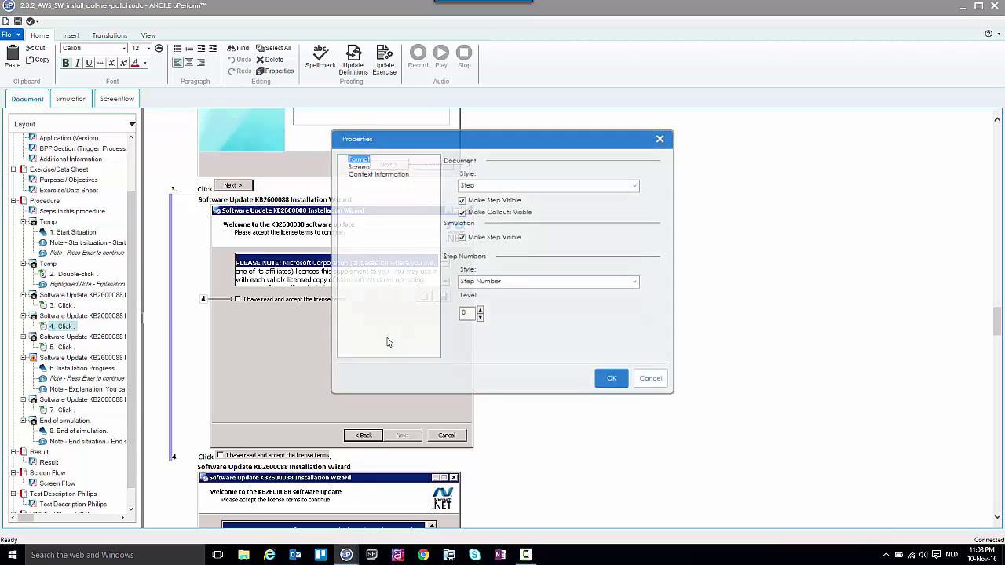
{"action": "left_click", "coordinate": [365, 167]}
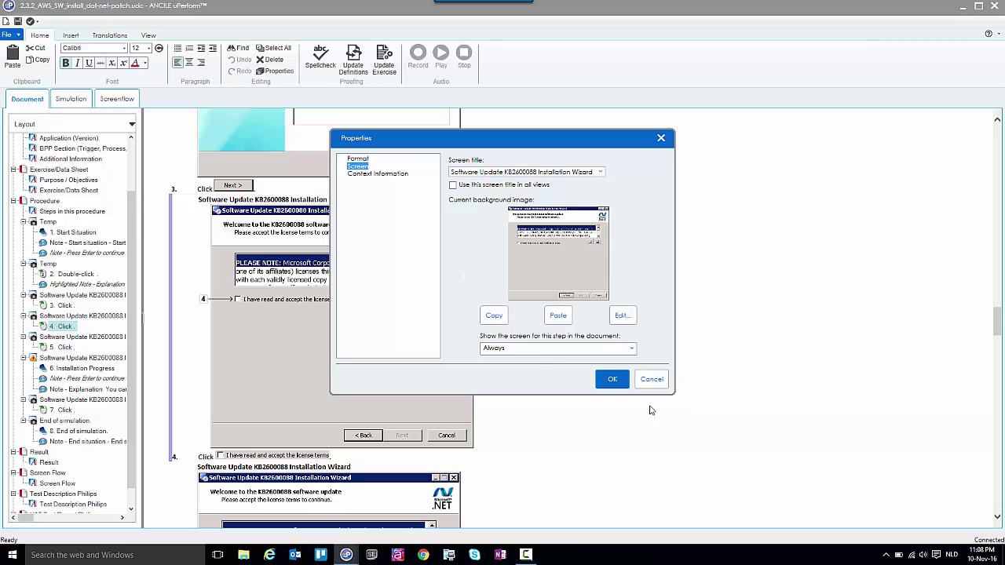
{"action": "left_click", "coordinate": [651, 379]}
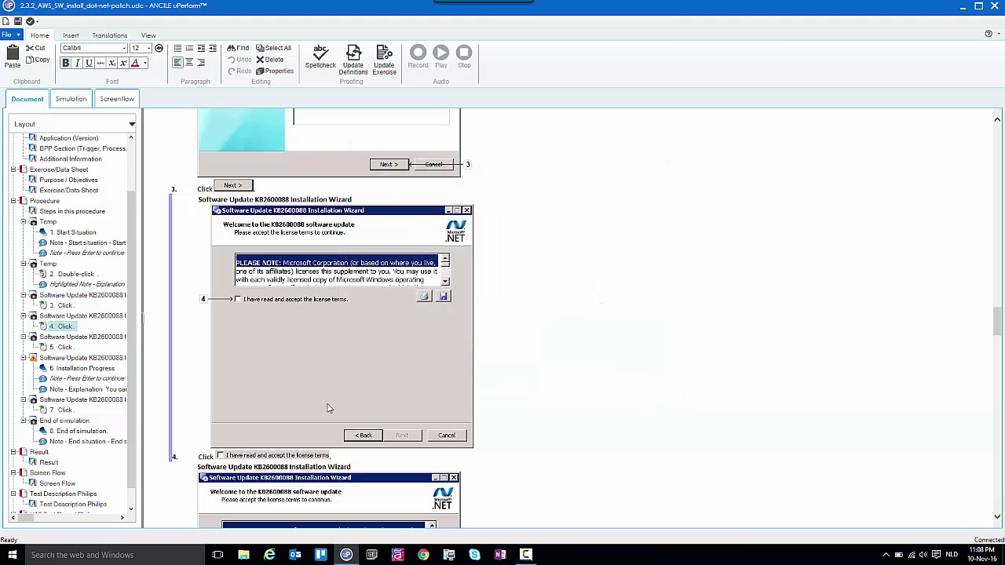
Set step 5's screen to show in the document "Only if it is the first time this screen is used".
{"action": "left_click", "coordinate": [73, 340]}
{"action": "right_click", "coordinate": [73, 340]}
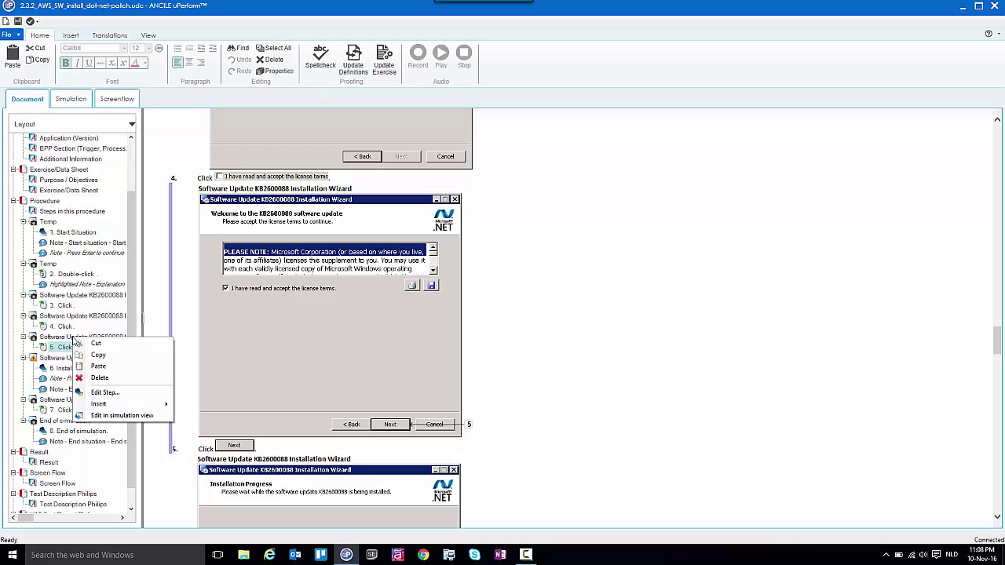
{"action": "key", "text": "Escape"}
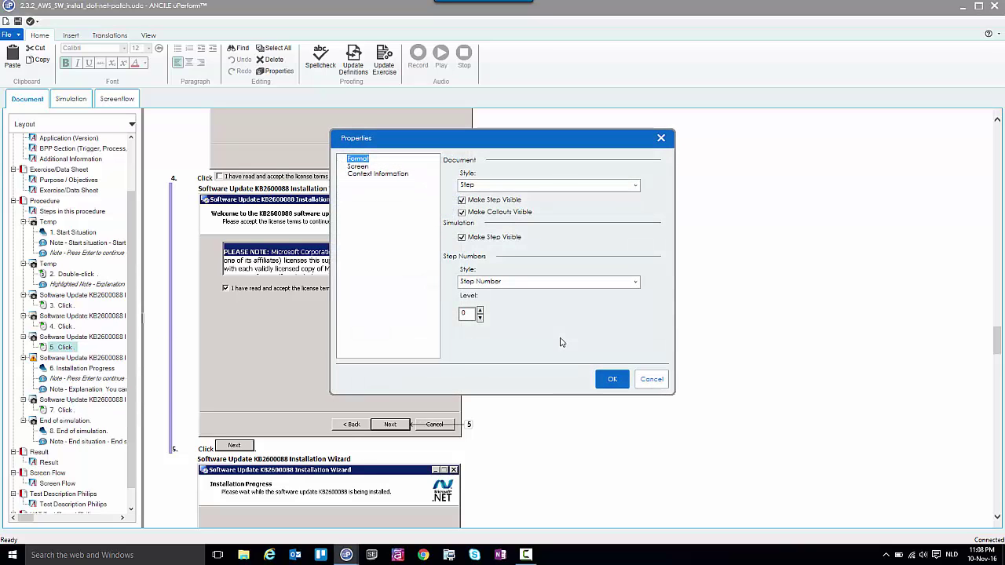
{"action": "left_click", "coordinate": [366, 171]}
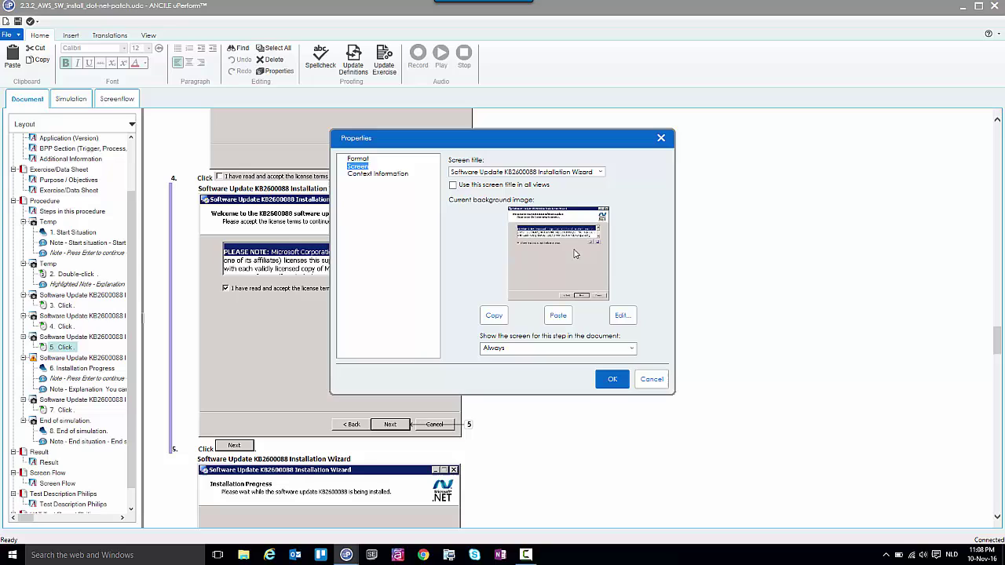
{"action": "left_click", "coordinate": [525, 350]}
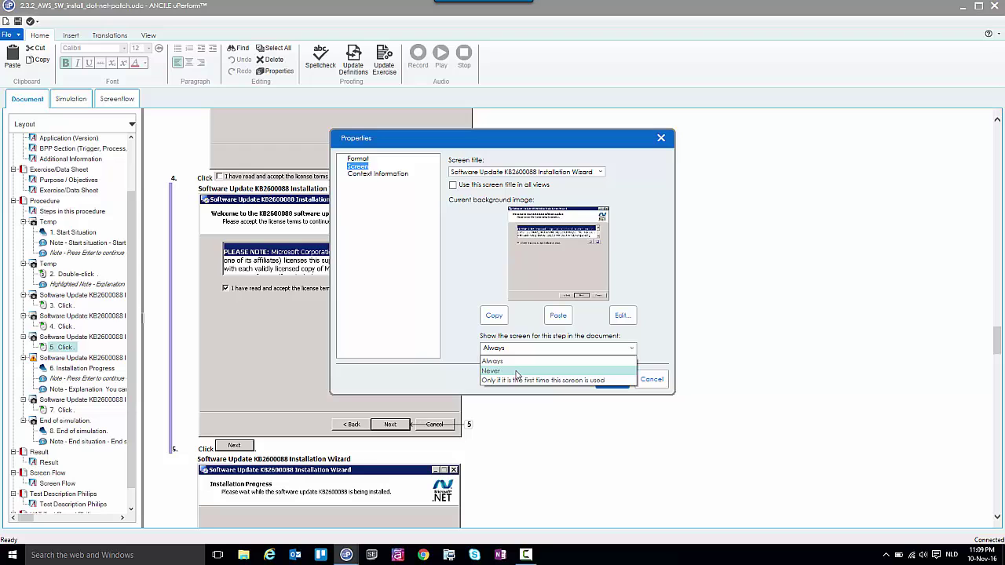
{"action": "left_click", "coordinate": [518, 380]}
{"action": "left_click", "coordinate": [609, 381]}
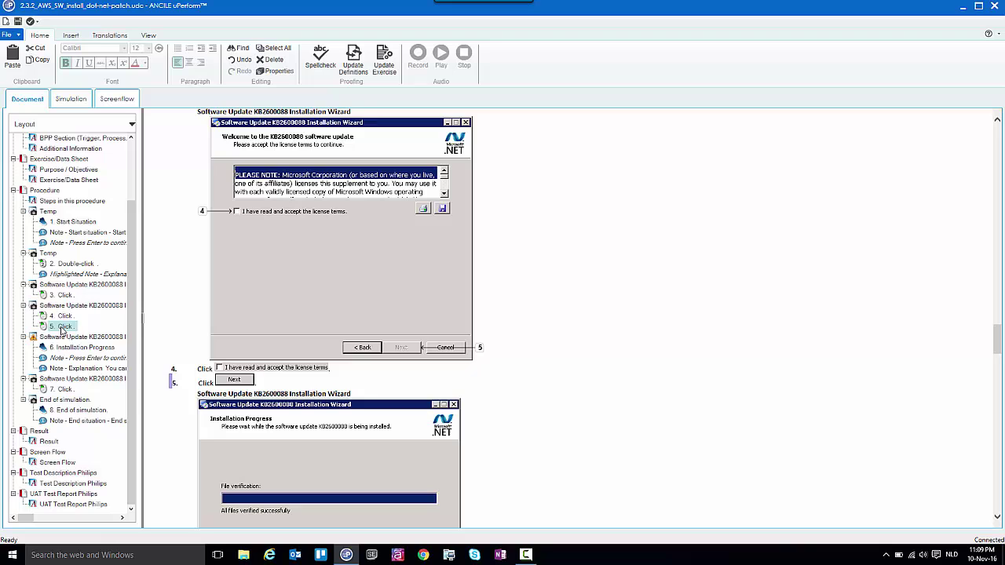
Set the document display of step 5's screen back to "Always" in its step properties.
{"action": "right_click", "coordinate": [63, 328]}
{"action": "left_click", "coordinate": [94, 382]}
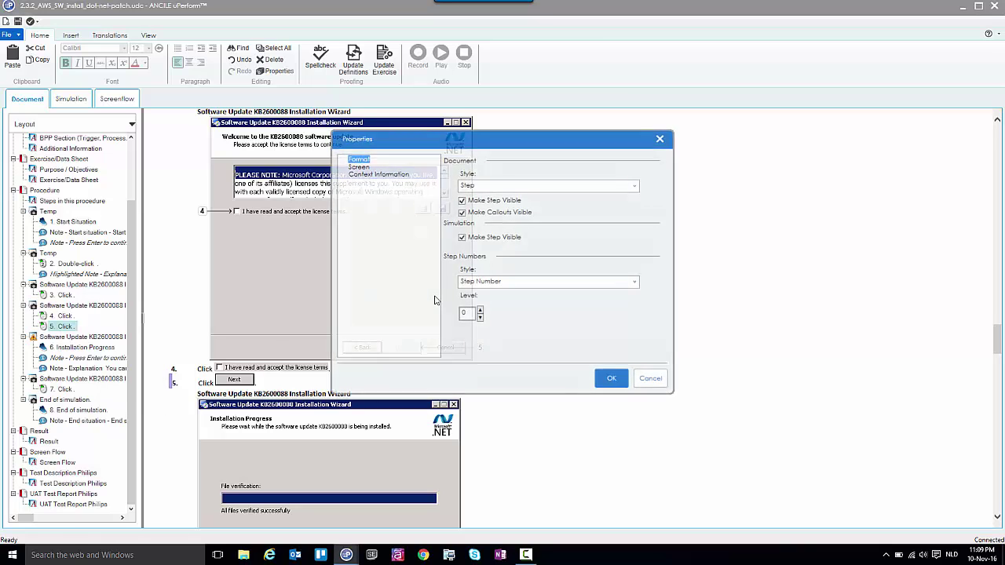
{"action": "left_click", "coordinate": [357, 166]}
{"action": "left_click", "coordinate": [568, 350]}
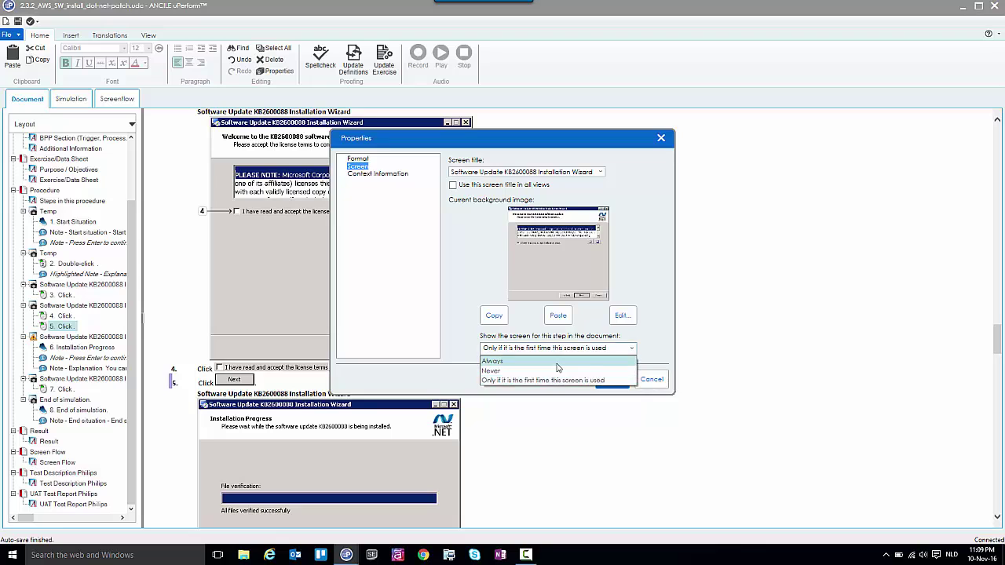
{"action": "left_click", "coordinate": [559, 367]}
{"action": "left_click", "coordinate": [611, 381]}
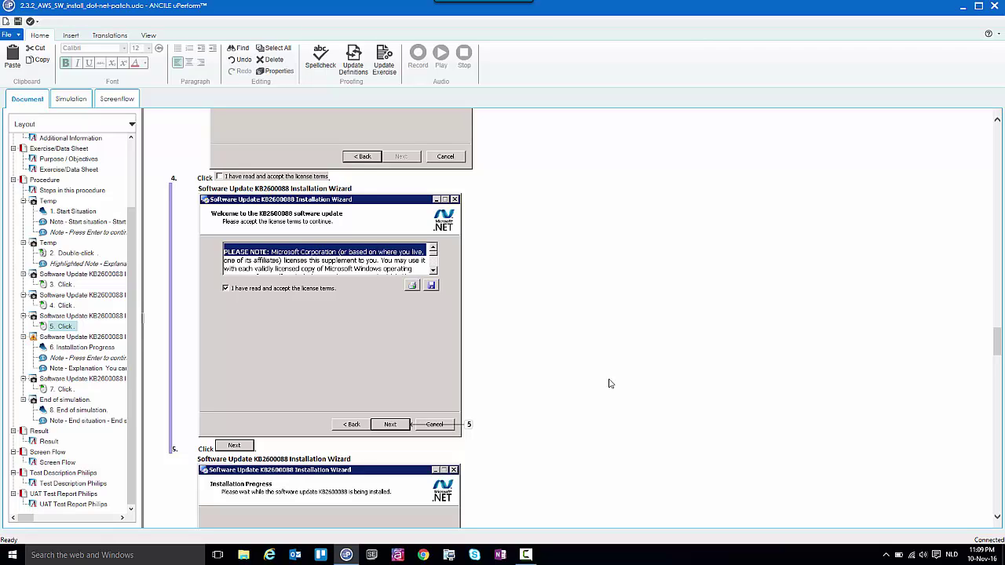
Switch from the document view to the simulation view.
{"action": "left_click", "coordinate": [70, 100]}
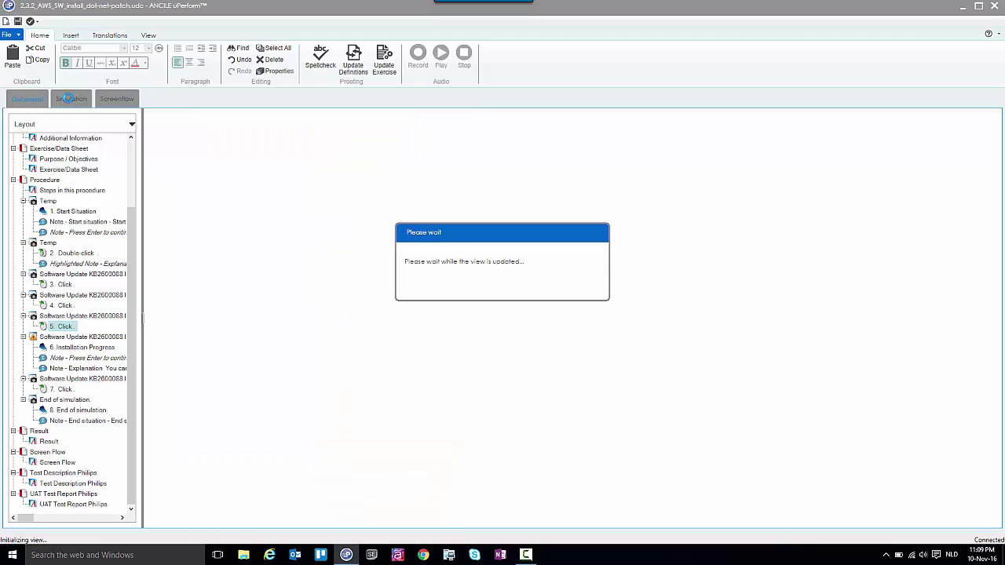